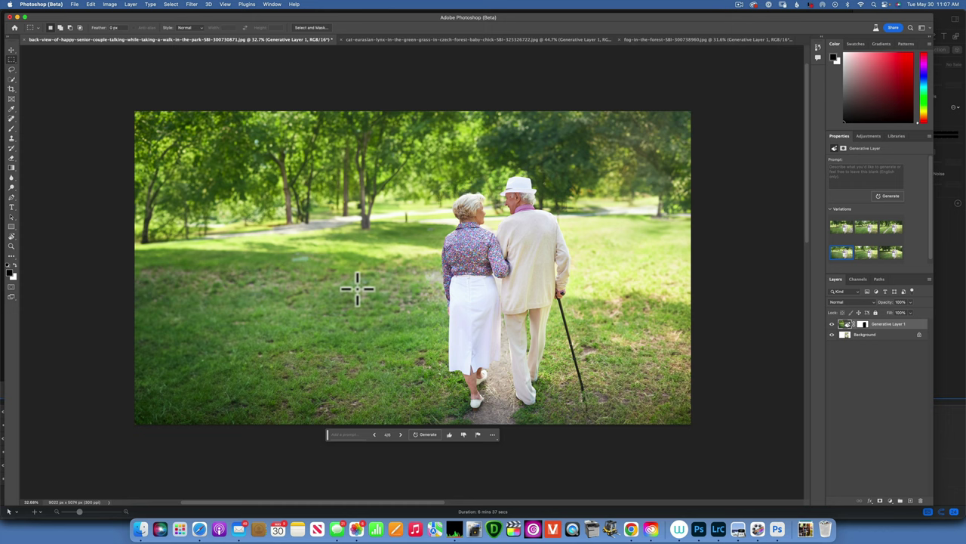
- Compare the couple, lynx and forest extensions with their originals via Generative Layer 1's visibility, ending on the couple
{"action": "left_click", "coordinate": [834, 324]}
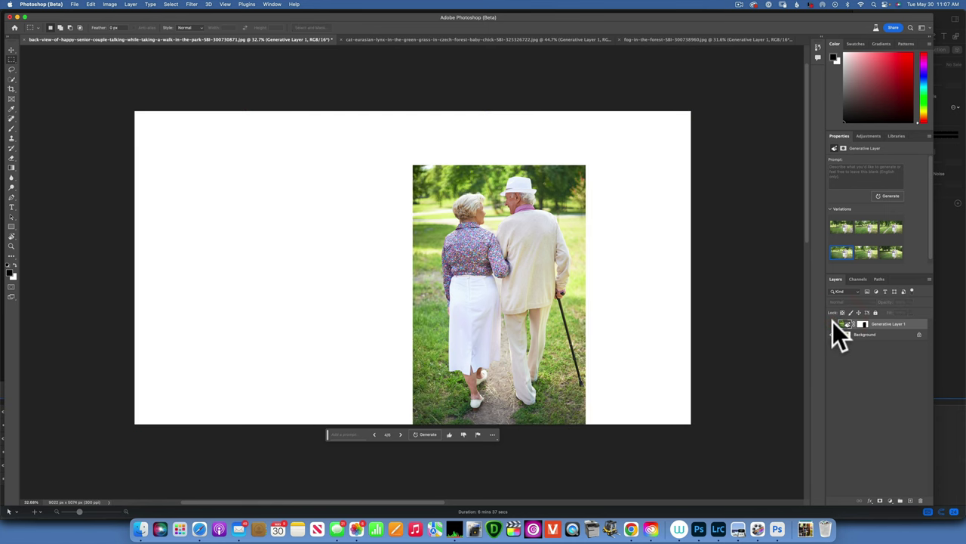
{"action": "left_click", "coordinate": [833, 323]}
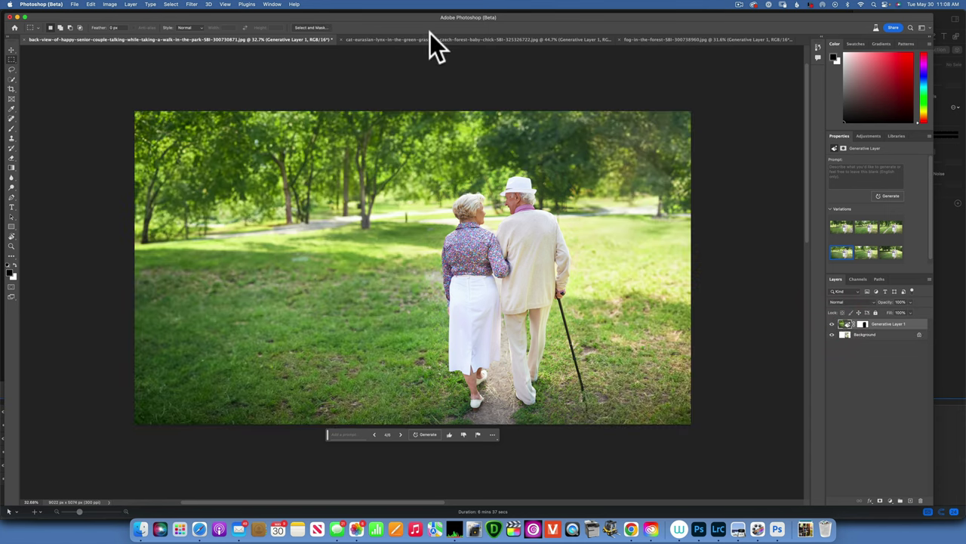
{"action": "left_click", "coordinate": [431, 38]}
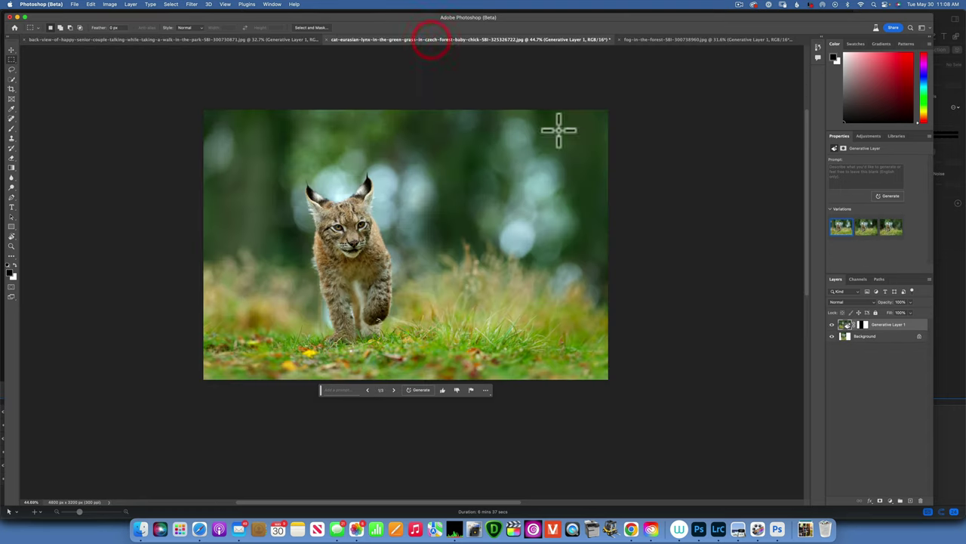
{"action": "left_click", "coordinate": [834, 324]}
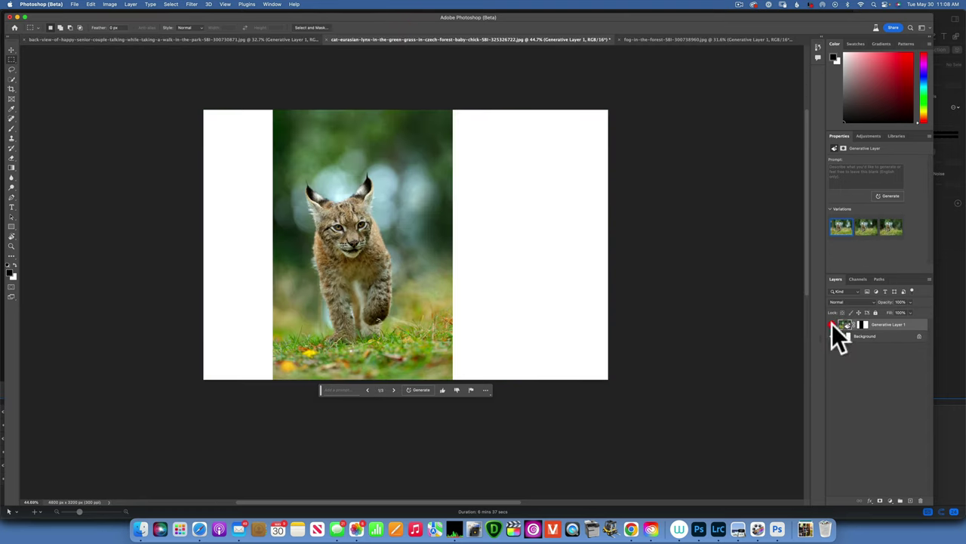
{"action": "left_click", "coordinate": [832, 323]}
{"action": "left_click", "coordinate": [657, 39]}
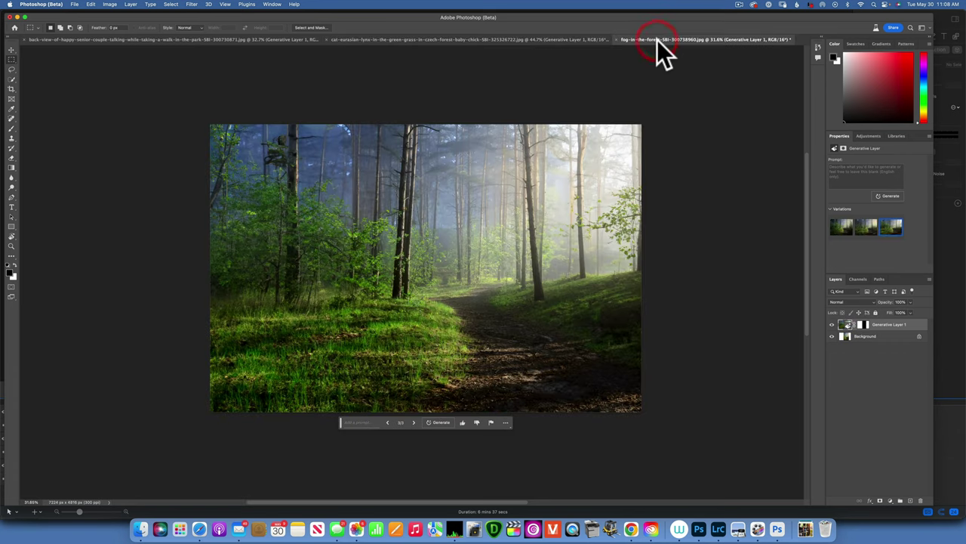
{"action": "left_click", "coordinate": [832, 324]}
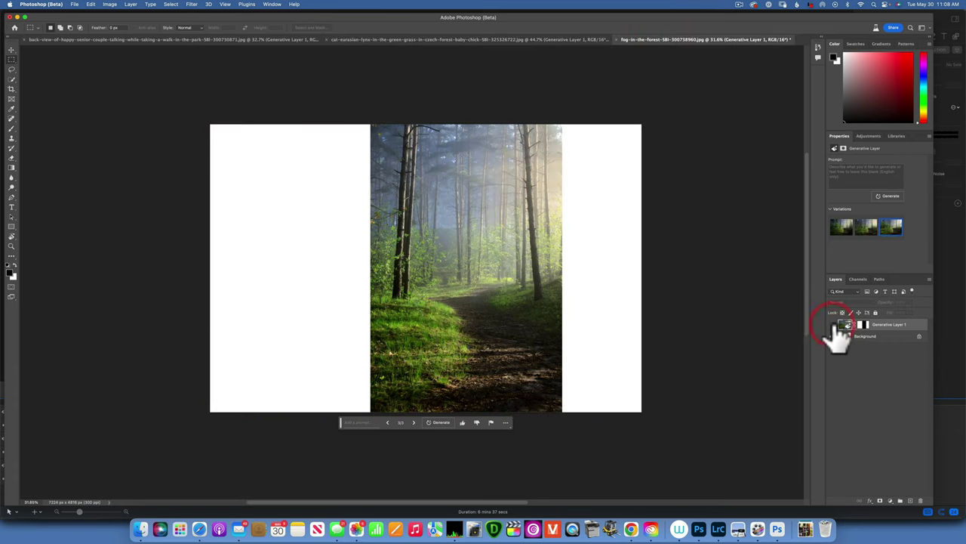
{"action": "left_click", "coordinate": [833, 324]}
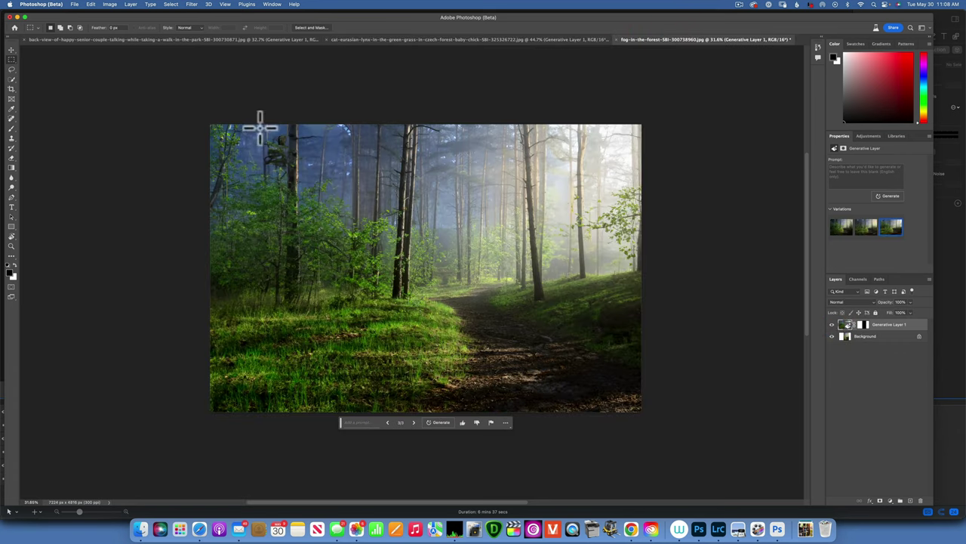
{"action": "left_click", "coordinate": [194, 40]}
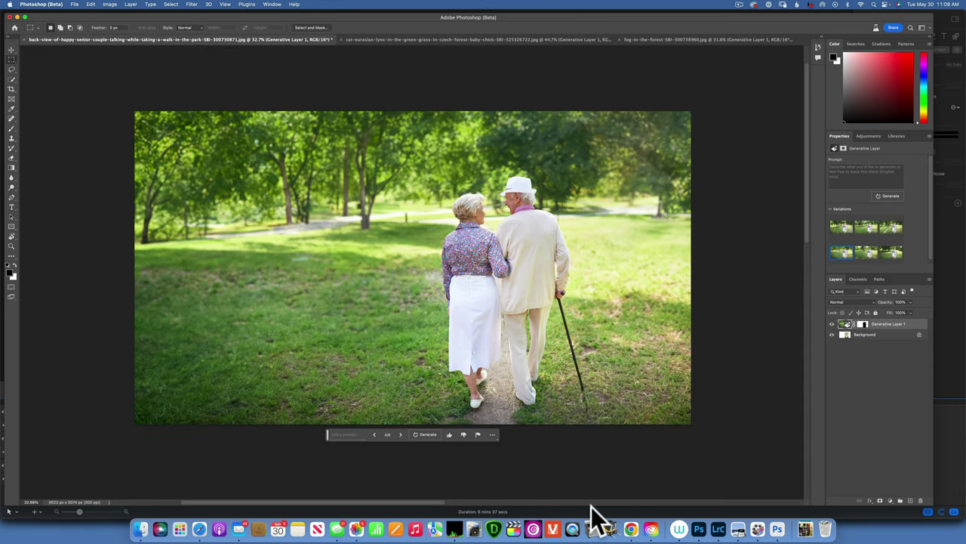
- Confirm in Creative Cloud that Photoshop (Beta) shows Up to date, then return to Photoshop (Beta)
{"action": "left_click", "coordinate": [652, 530]}
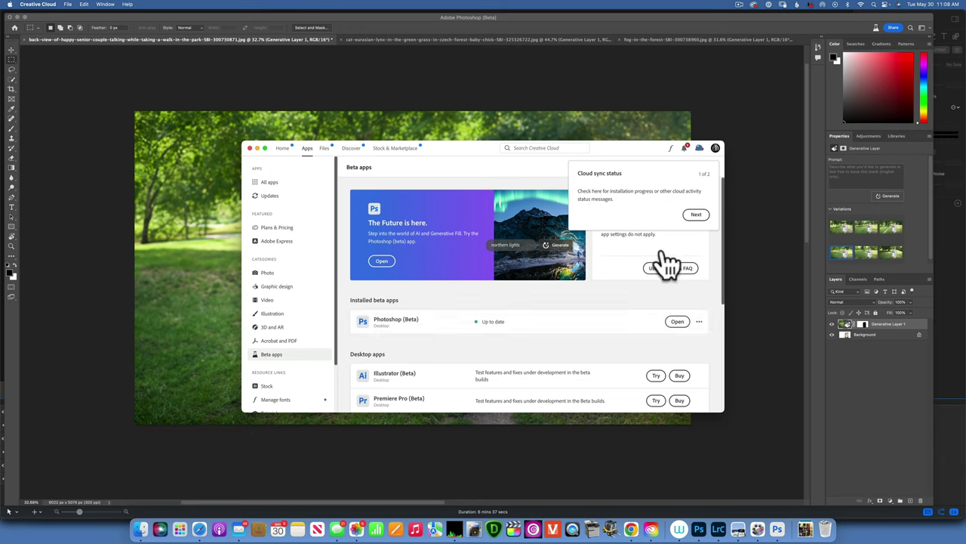
{"action": "left_click", "coordinate": [780, 530]}
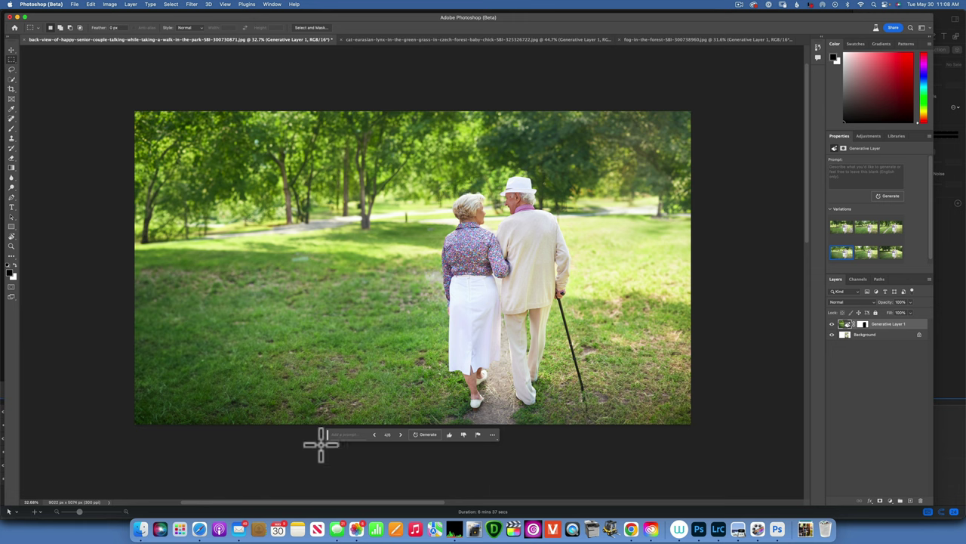
- Zoom out with scrubby zoom so the original couple portrait sits fully in view, then take the Move tool
{"action": "left_click", "coordinate": [268, 4]}
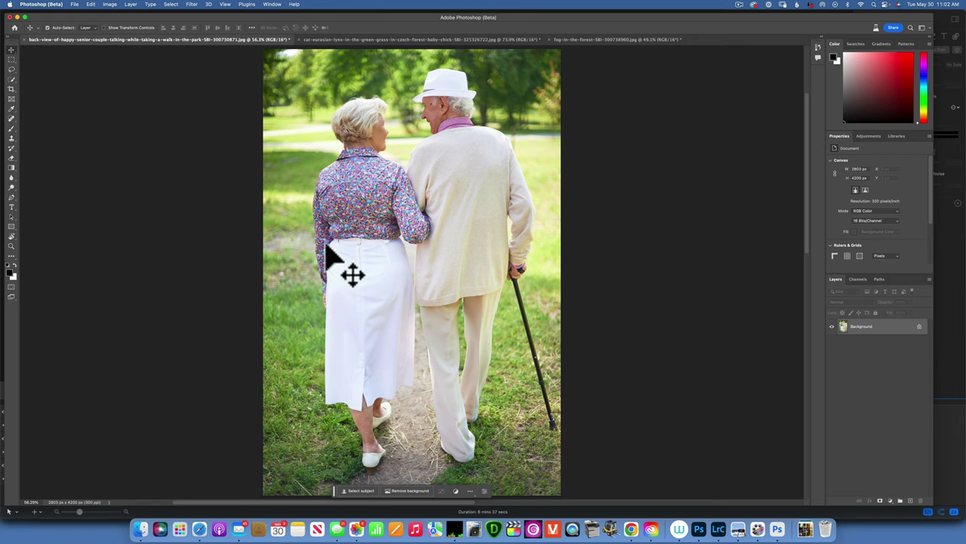
{"action": "key", "text": "z"}
{"action": "mouse_move", "coordinate": [410, 263]}
{"action": "left_mouse_down"}
{"action": "mouse_move", "coordinate": [371, 257]}
{"action": "mouse_move", "coordinate": [395, 261]}
{"action": "left_mouse_up"}
{"action": "key", "text": "v"}
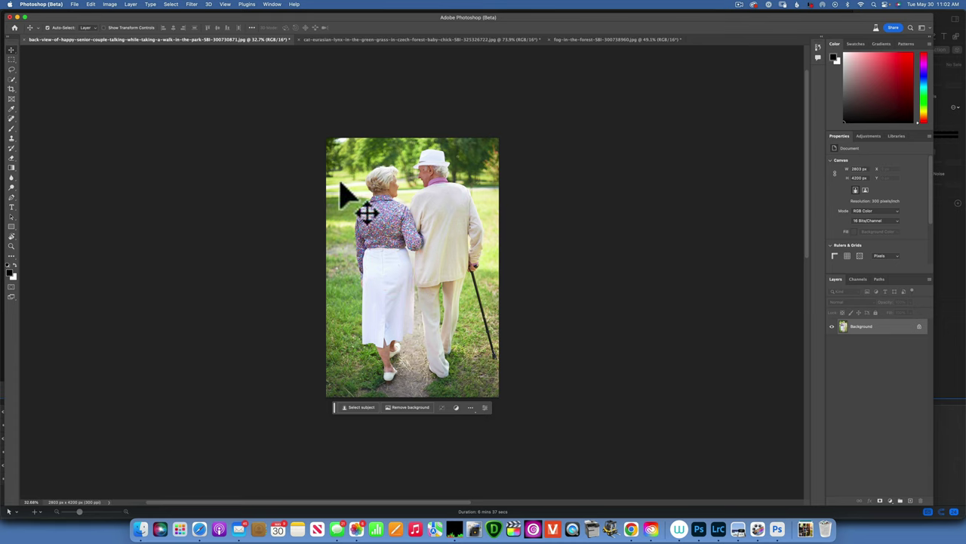
- Set a 16:9 crop extending past the couple portrait, with the photo shifted right of centre
{"action": "left_click", "coordinate": [11, 89]}
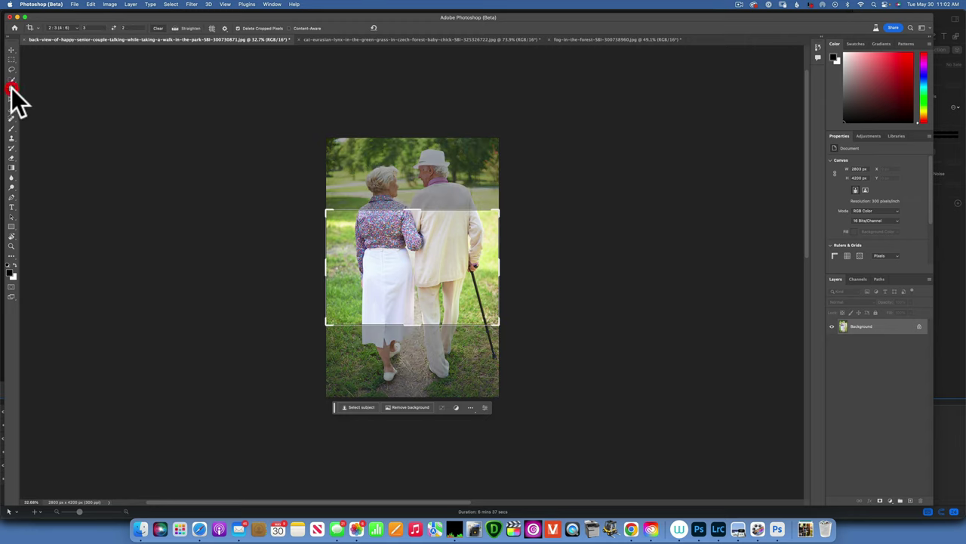
{"action": "left_click", "coordinate": [75, 27]}
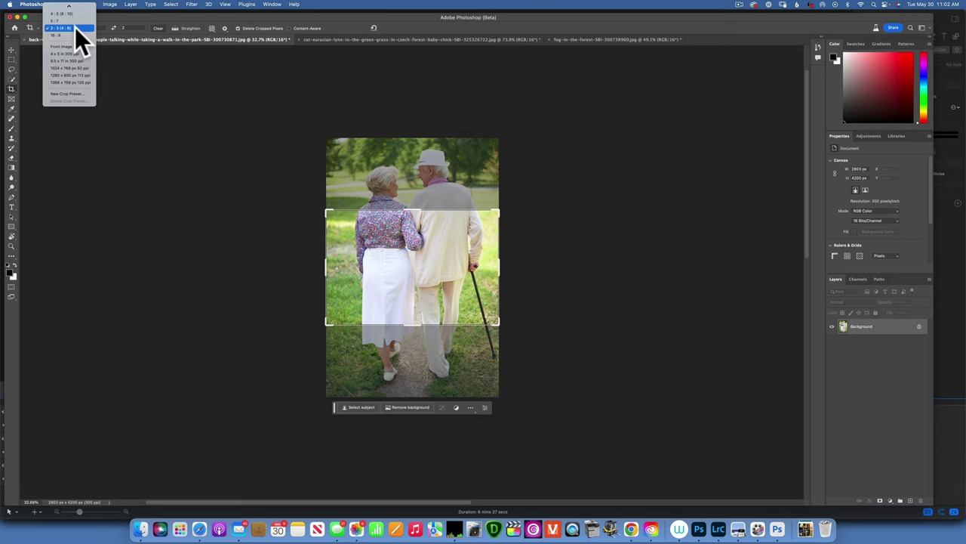
{"action": "left_click", "coordinate": [70, 34]}
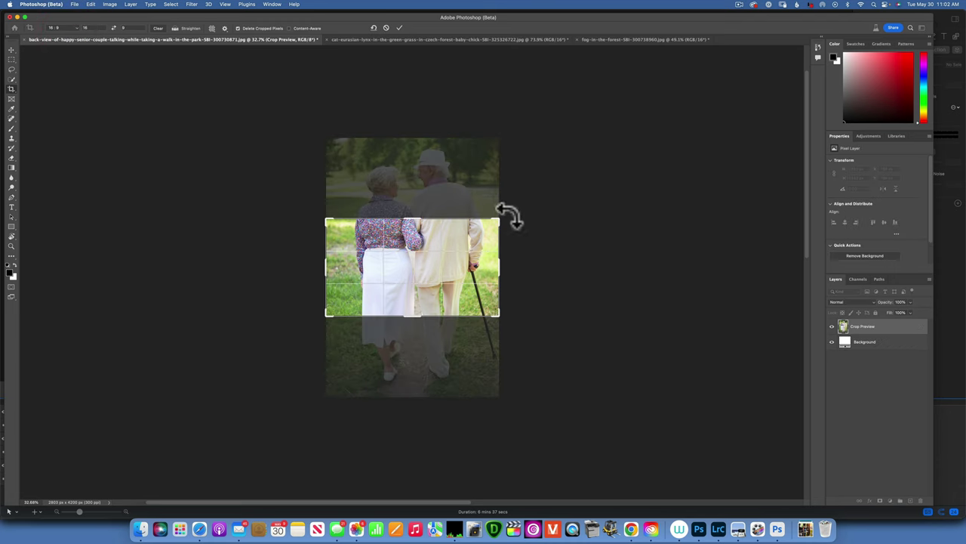
{"action": "left_click_drag", "start_coordinate": [504, 211], "coordinate": [577, 180]}
{"action": "left_click_drag", "start_coordinate": [249, 356], "coordinate": [194, 416]}
{"action": "left_click_drag", "start_coordinate": [642, 138], "coordinate": [684, 100]}
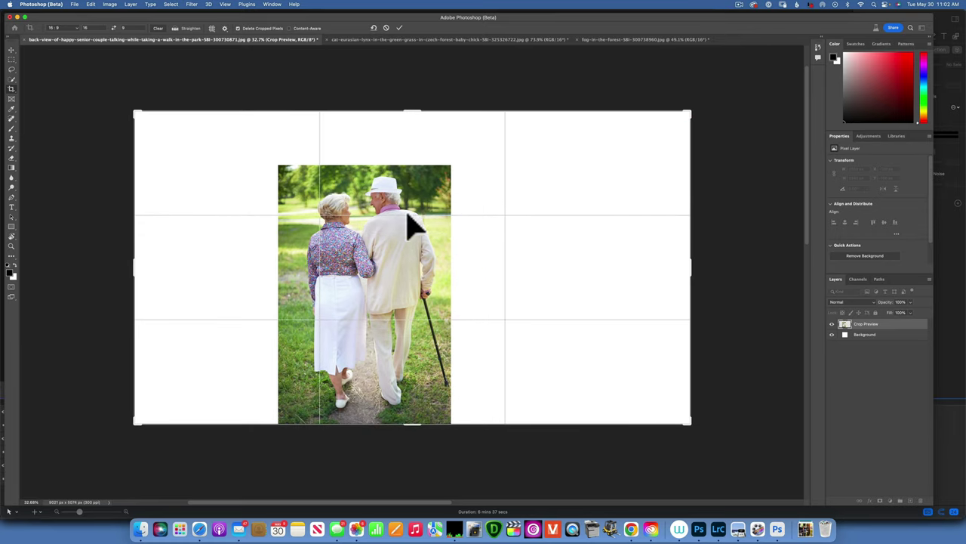
{"action": "left_click_drag", "start_coordinate": [351, 279], "coordinate": [486, 274]}
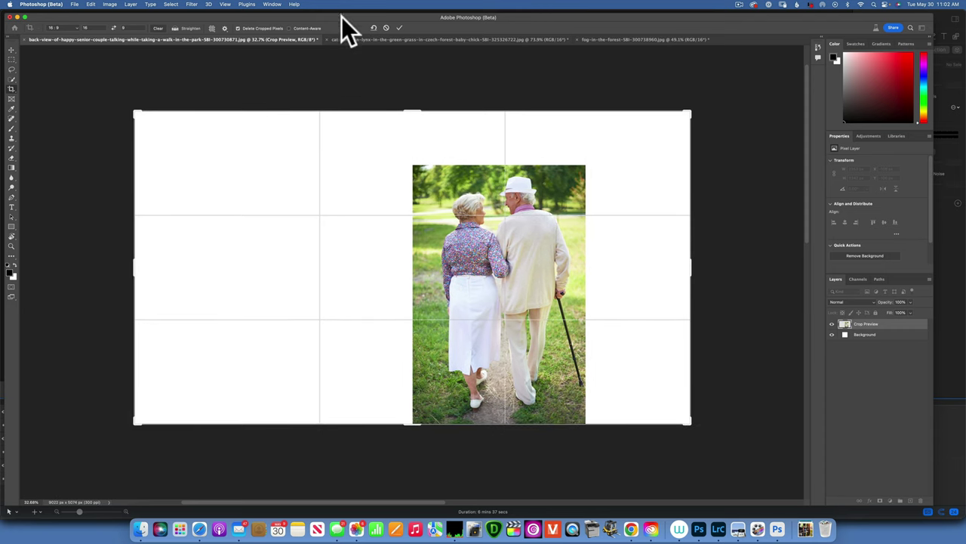
- Commit the 16:9 crop and lasso the white canvas, overlapping slightly onto the photo's edges
{"action": "left_click", "coordinate": [400, 28]}
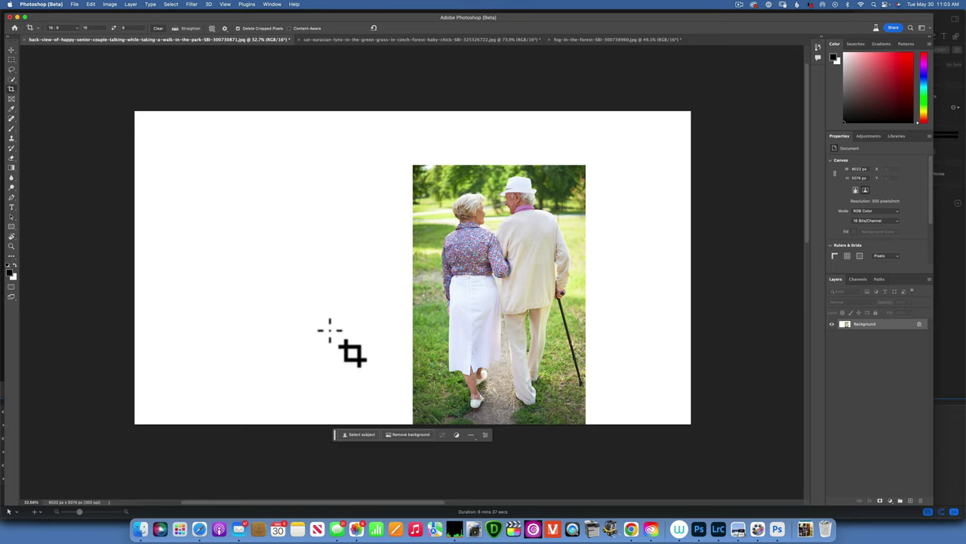
{"action": "left_click", "coordinate": [11, 68]}
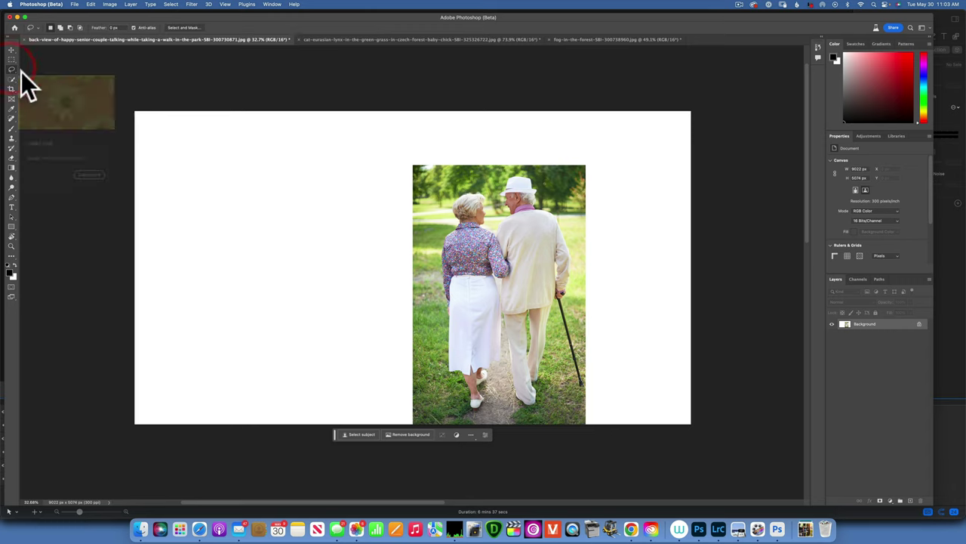
{"action": "left_click_drag", "start_coordinate": [424, 218], "coordinate": [424, 289]}
{"action": "mouse_move", "coordinate": [435, 385]}
{"action": "left_mouse_down"}
{"action": "mouse_move", "coordinate": [421, 442]}
{"action": "mouse_move", "coordinate": [348, 459]}
{"action": "mouse_move", "coordinate": [126, 443]}
{"action": "mouse_move", "coordinate": [21, 263]}
{"action": "mouse_move", "coordinate": [53, 107]}
{"action": "mouse_move", "coordinate": [178, 52]}
{"action": "mouse_move", "coordinate": [698, 71]}
{"action": "mouse_move", "coordinate": [746, 227]}
{"action": "mouse_move", "coordinate": [734, 400]}
{"action": "mouse_move", "coordinate": [703, 449]}
{"action": "mouse_move", "coordinate": [606, 448]}
{"action": "mouse_move", "coordinate": [574, 438]}
{"action": "mouse_move", "coordinate": [579, 279]}
{"action": "left_mouse_up"}
{"action": "mouse_move", "coordinate": [578, 219]}
{"action": "left_mouse_down"}
{"action": "mouse_move", "coordinate": [569, 176]}
{"action": "mouse_move", "coordinate": [540, 166]}
{"action": "mouse_move", "coordinate": [452, 178]}
{"action": "mouse_move", "coordinate": [423, 218]}
{"action": "left_mouse_up"}
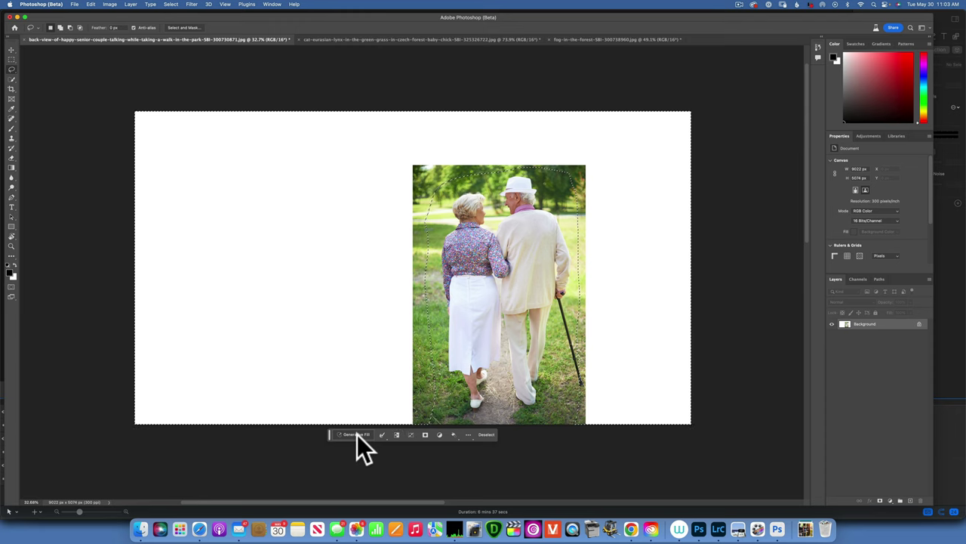
- Open the Generative Fill prompt for the selected white area, leaving the prompt empty
{"action": "left_click", "coordinate": [270, 4]}
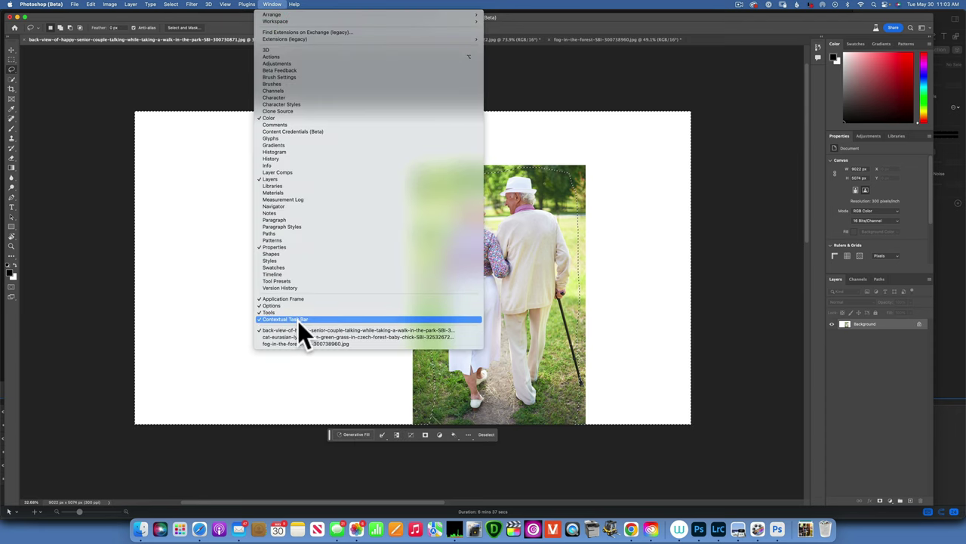
{"action": "left_click", "coordinate": [358, 434]}
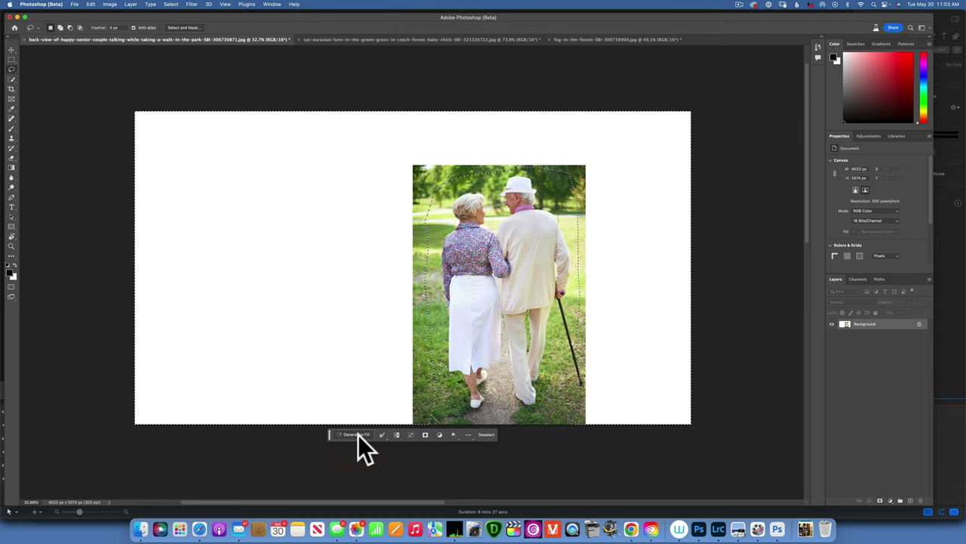
{"action": "left_click", "coordinate": [357, 434]}
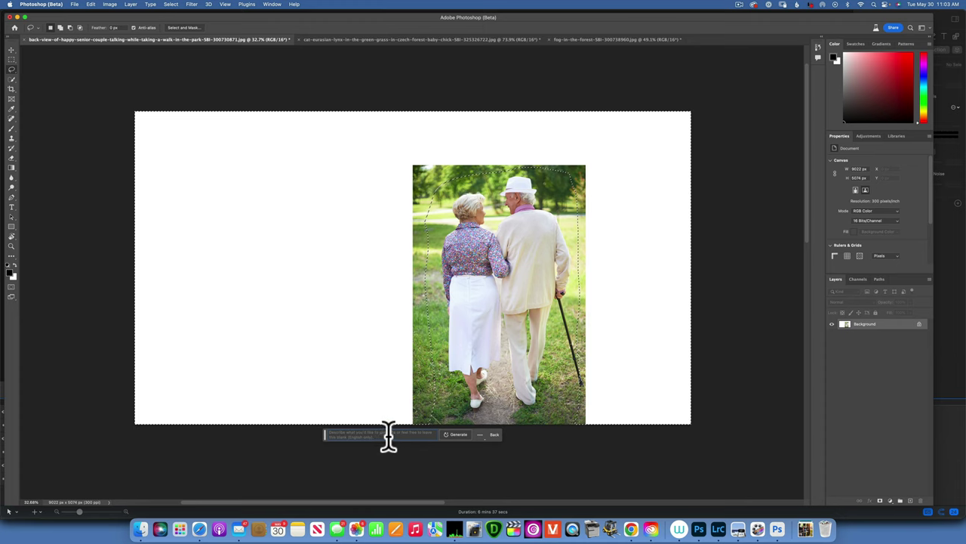
- Generate with an empty prompt, producing a green park of trees and lawn around the couple
{"action": "left_click", "coordinate": [459, 435]}
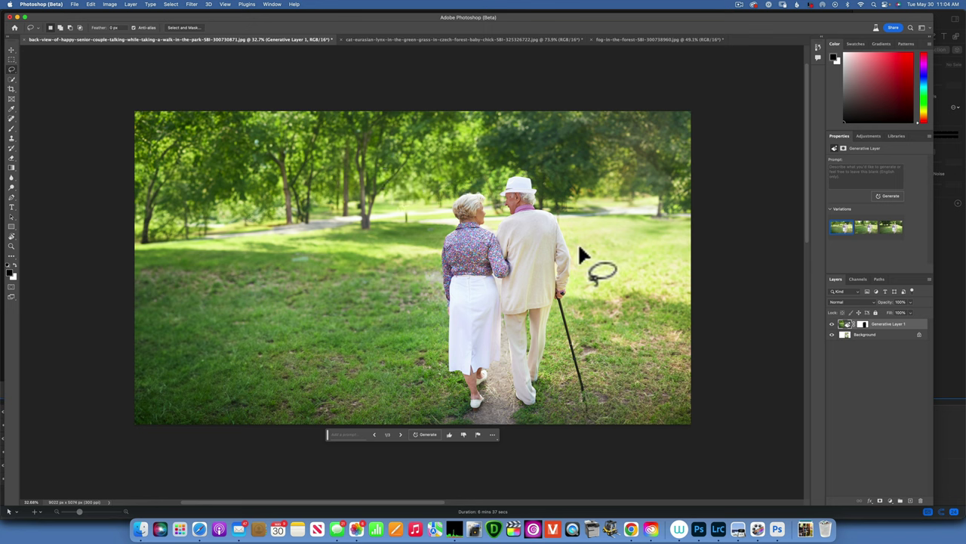
- Compare the fill with the original, then preview variations two and three, keeping the shady third one
{"action": "left_click", "coordinate": [831, 322]}
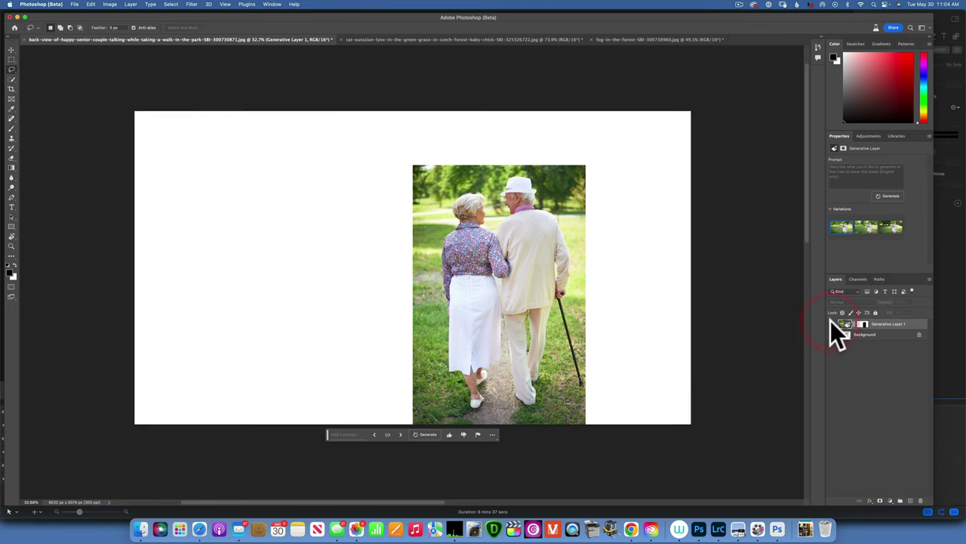
{"action": "left_click", "coordinate": [831, 322]}
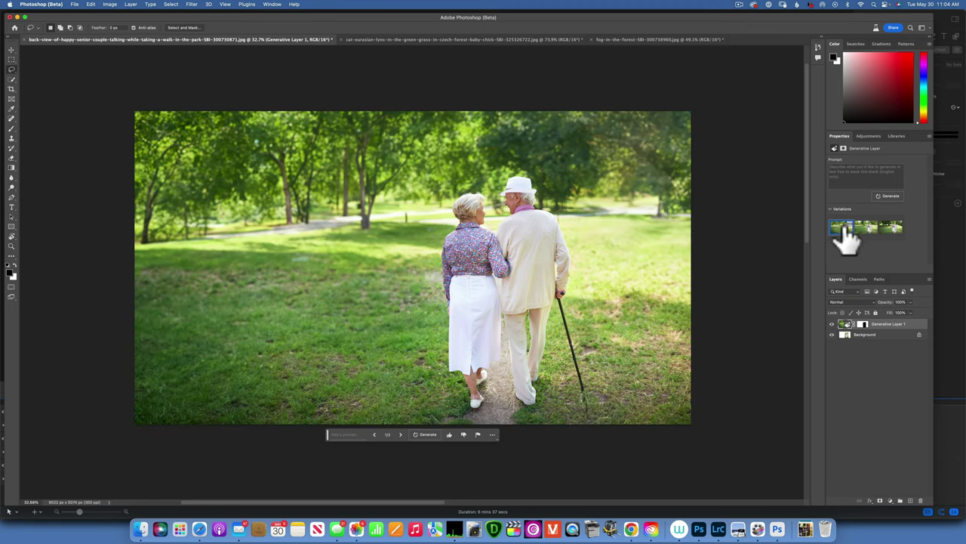
{"action": "left_click", "coordinate": [868, 226]}
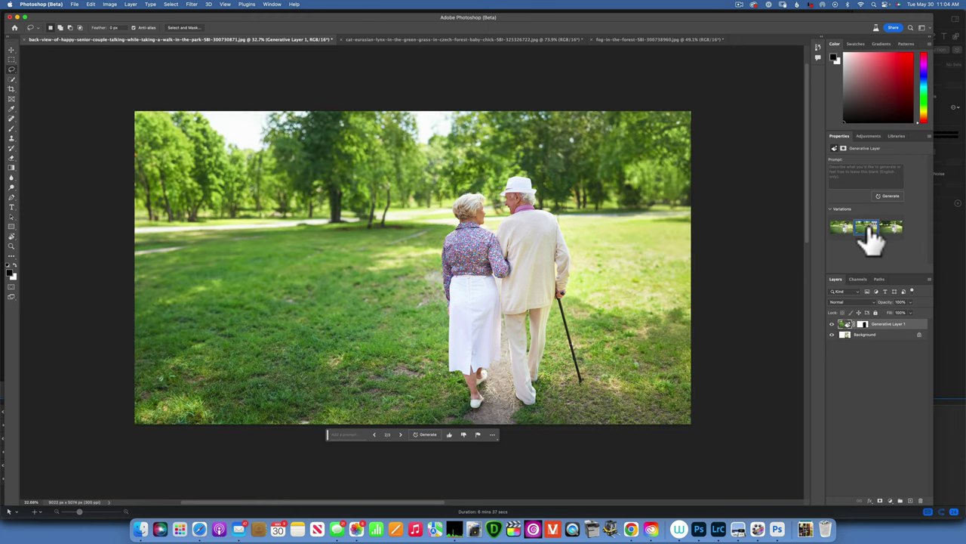
{"action": "left_click", "coordinate": [895, 227]}
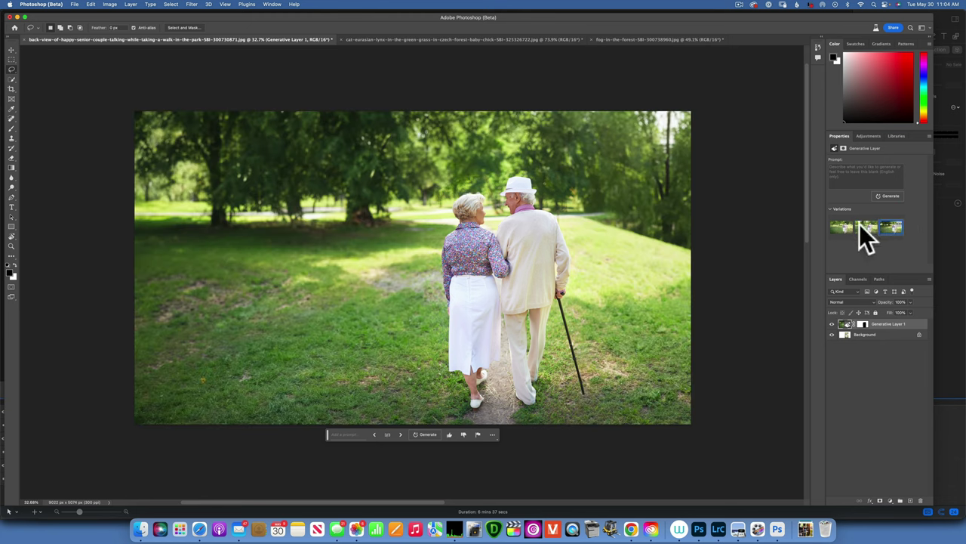
- Generate three more variations and preview them, settling on the fourth, a brighter open park
{"action": "left_click", "coordinate": [892, 195]}
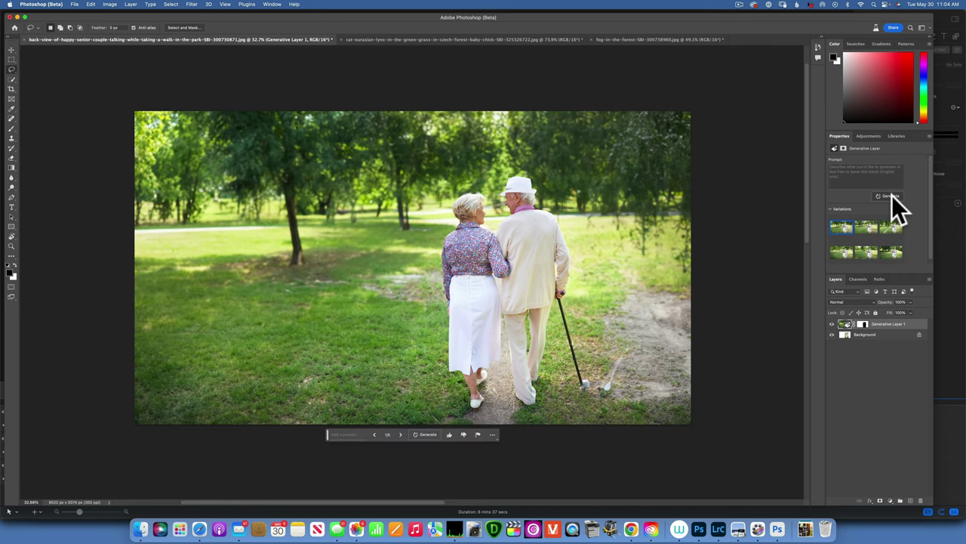
{"action": "mouse_move", "coordinate": [842, 230]}
{"action": "left_click", "coordinate": [868, 230]}
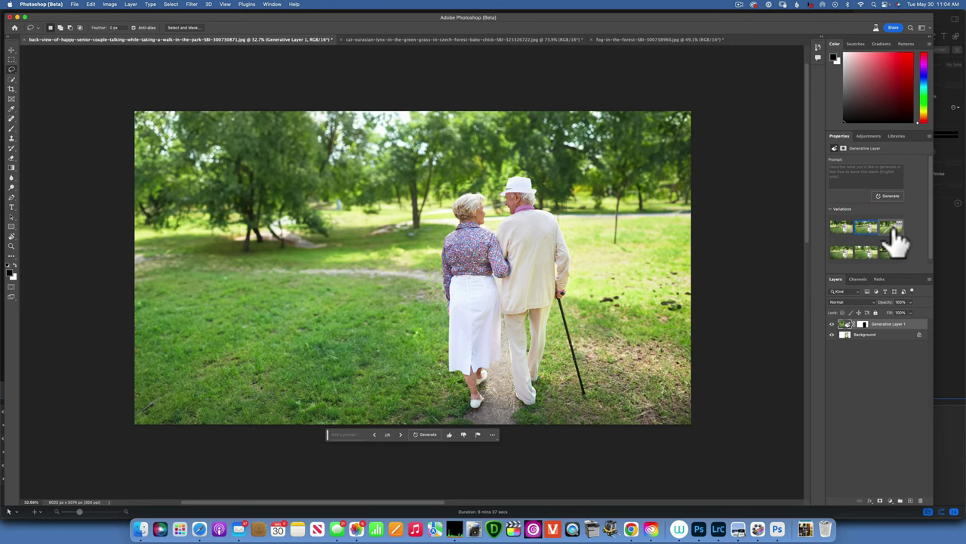
{"action": "left_click", "coordinate": [891, 228]}
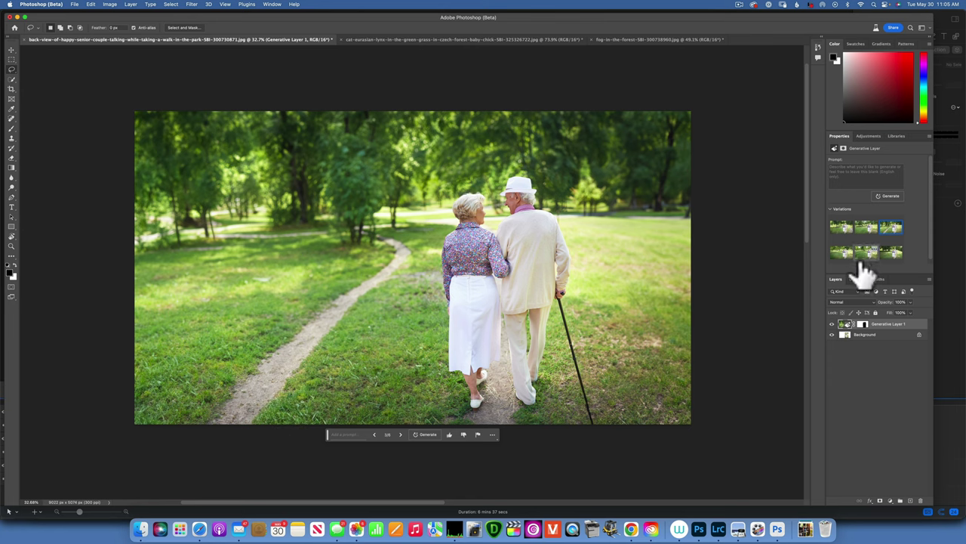
{"action": "left_click", "coordinate": [841, 251]}
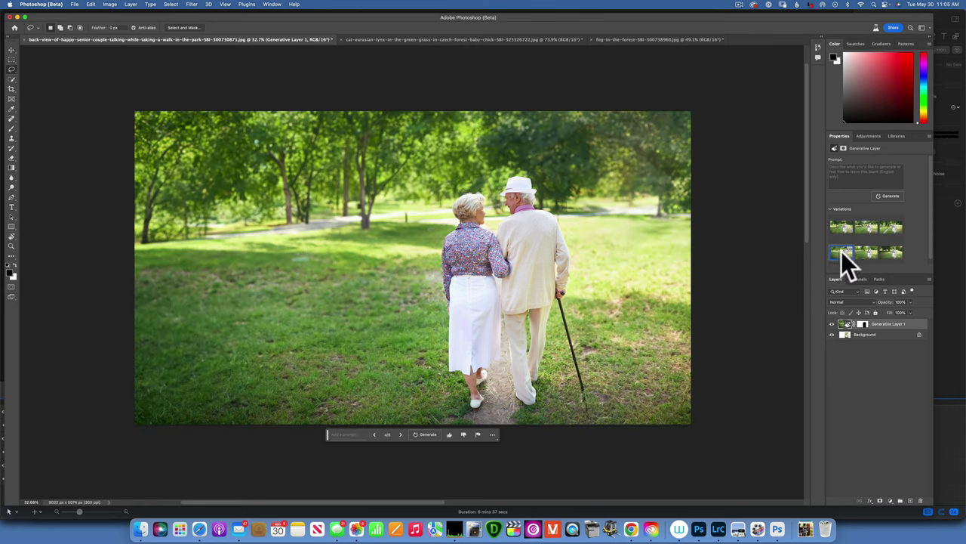
- Switch to the lynx document, zoom out to see the whole photo, and centre it in the window
{"action": "left_click", "coordinate": [428, 39]}
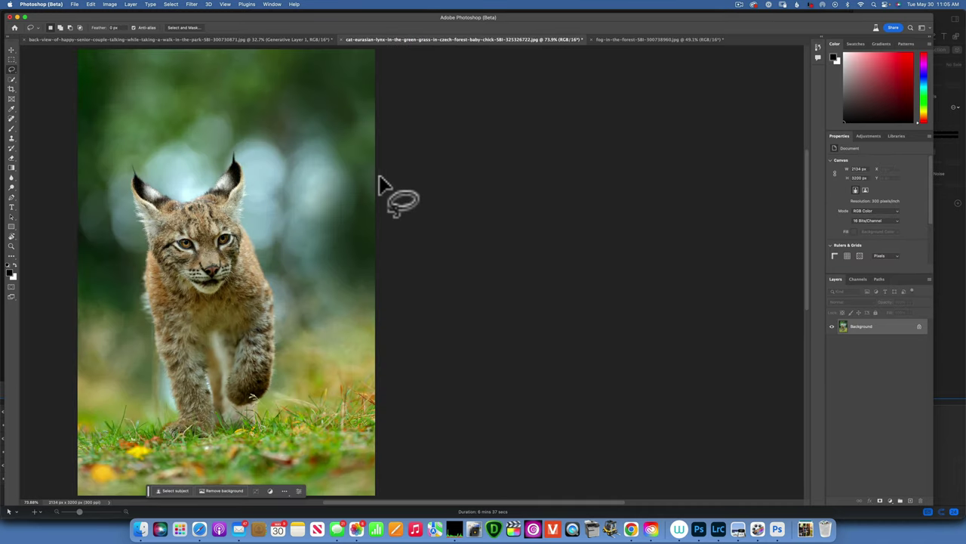
{"action": "key", "text": "z"}
{"action": "left_click_drag", "start_coordinate": [344, 202], "coordinate": [326, 201]}
{"action": "key", "text": "l"}
{"action": "key", "text": "space"}
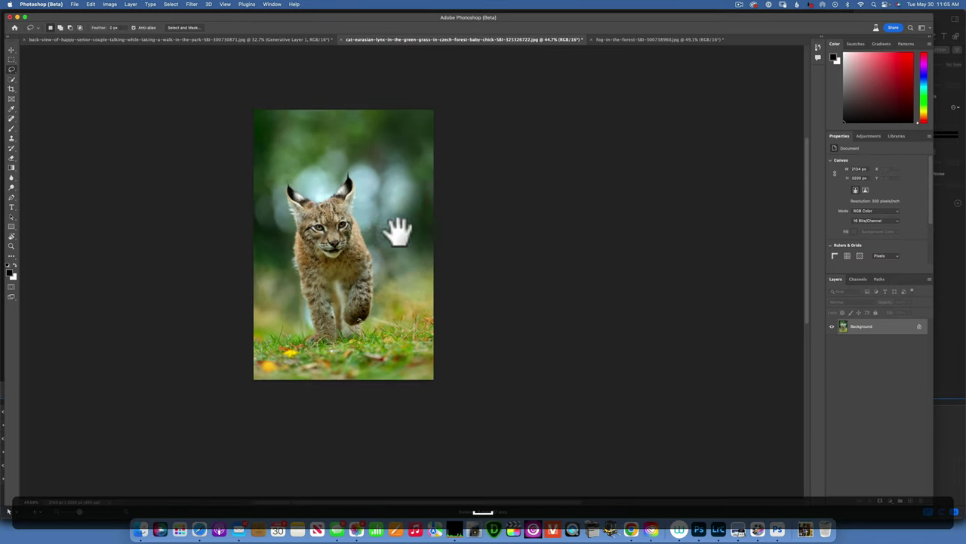
{"action": "left_click_drag", "start_coordinate": [399, 231], "coordinate": [434, 229]}
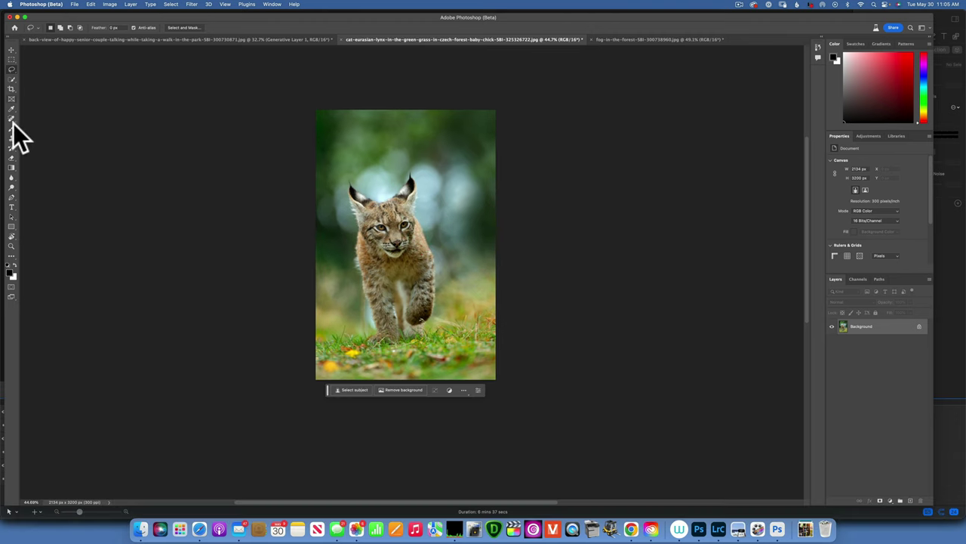
- Crop the lynx photo outward at a 2:3 ratio into a 4800 × 3200 px landscape, photo centred
{"action": "left_click", "coordinate": [10, 90]}
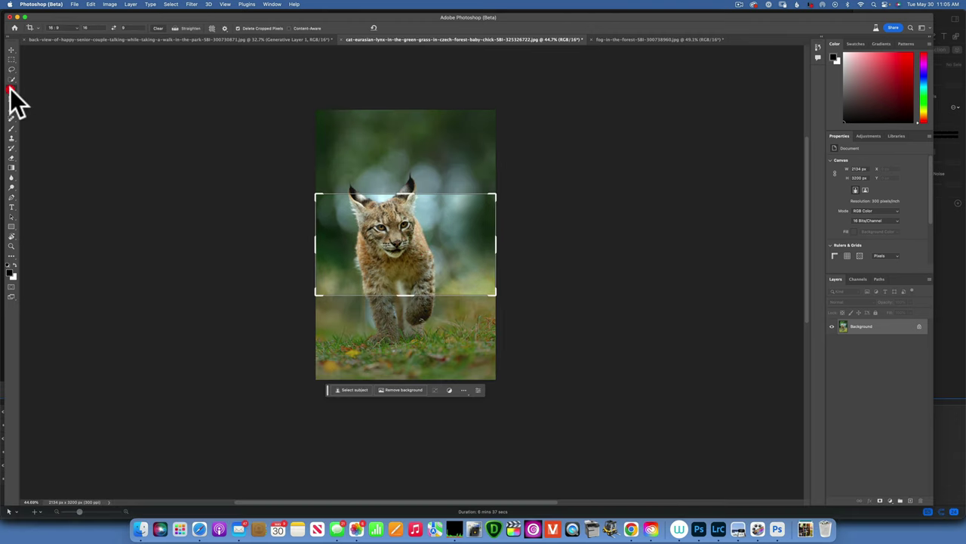
{"action": "left_click", "coordinate": [77, 28]}
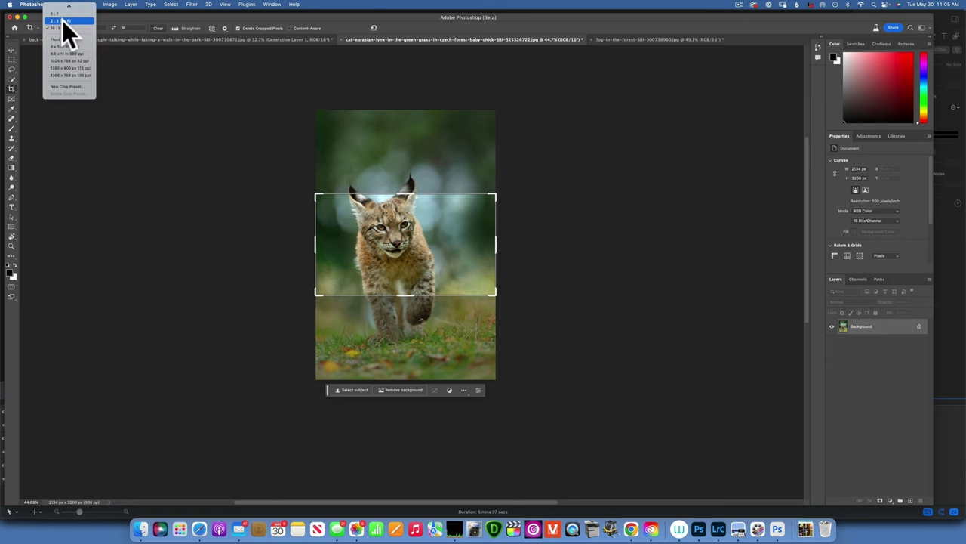
{"action": "left_click", "coordinate": [62, 19]}
{"action": "left_click_drag", "start_coordinate": [501, 244], "coordinate": [541, 250]}
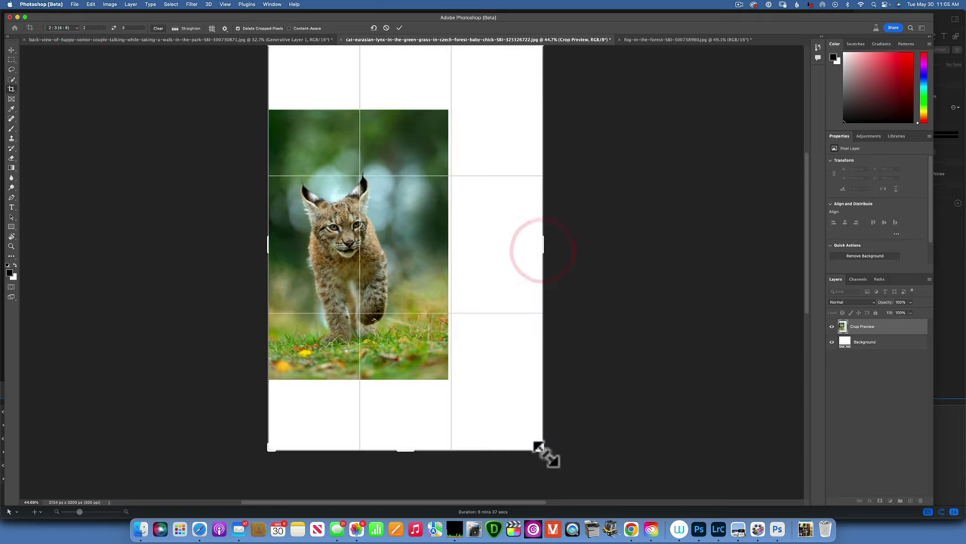
{"action": "left_click_drag", "start_coordinate": [541, 448], "coordinate": [627, 352]}
{"action": "left_click_drag", "start_coordinate": [328, 263], "coordinate": [391, 184]}
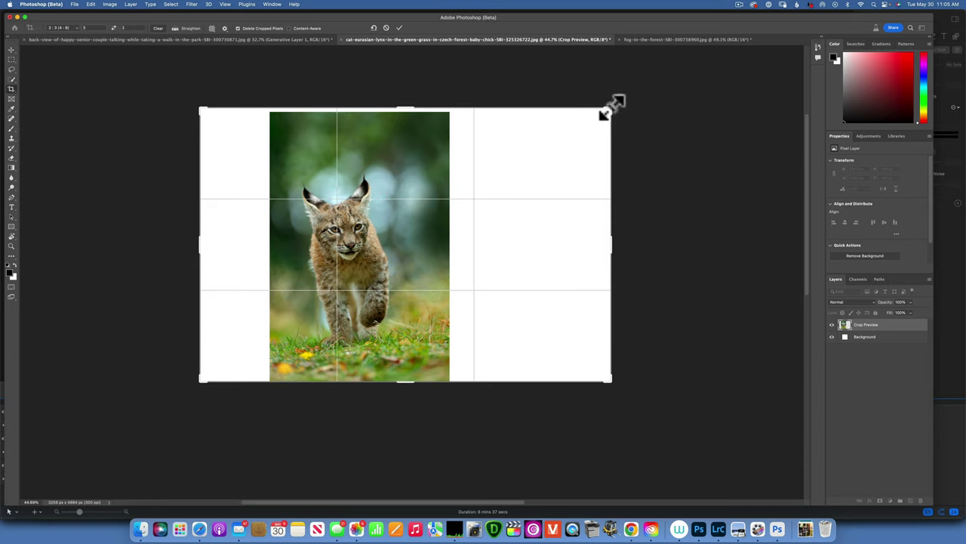
{"action": "mouse_move", "coordinate": [612, 106]}
{"action": "left_mouse_down"}
{"action": "mouse_move", "coordinate": [614, 98]}
{"action": "mouse_move", "coordinate": [608, 108]}
{"action": "left_mouse_up"}
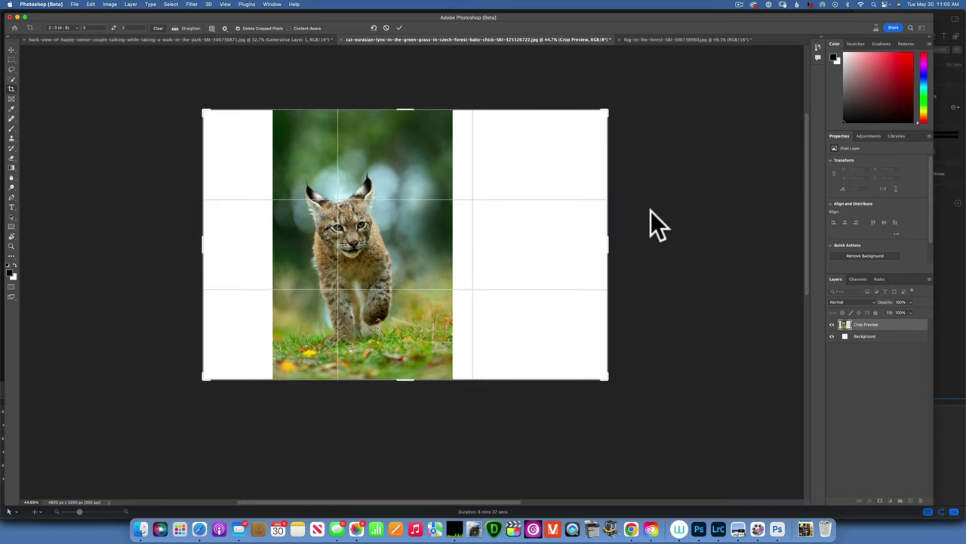
{"action": "left_click", "coordinate": [398, 27]}
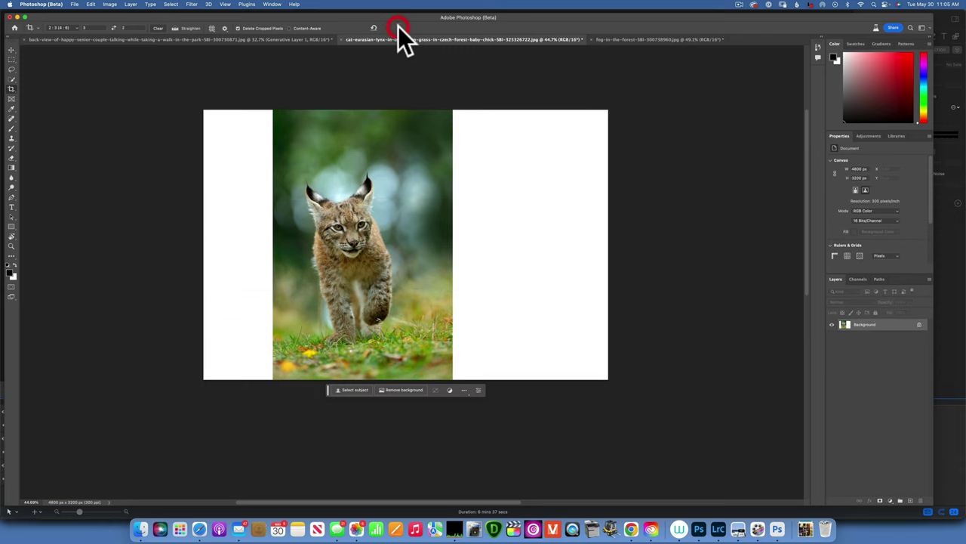
- Select both white side strips of the lynx canvas with the Rectangular Marquee
{"action": "left_click", "coordinate": [12, 58]}
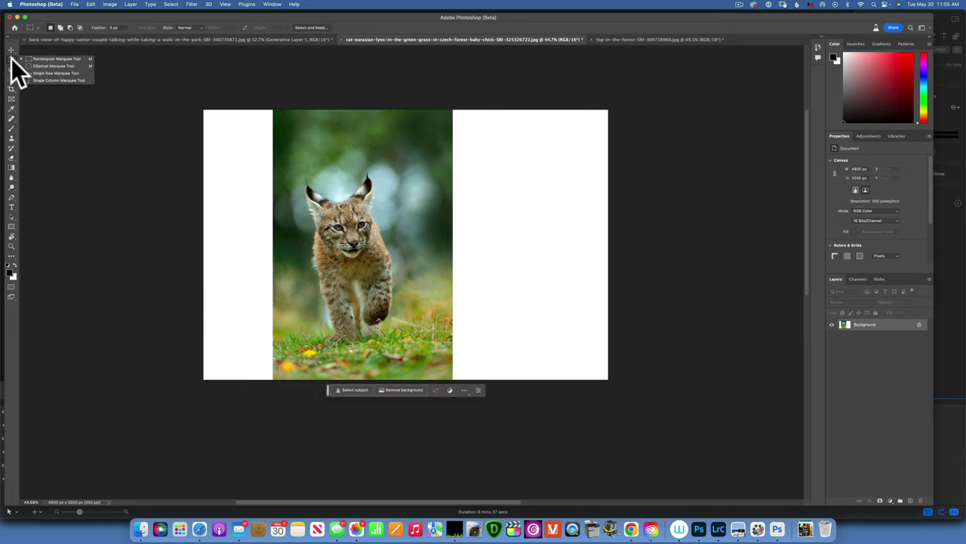
{"action": "left_click", "coordinate": [52, 60]}
{"action": "left_click_drag", "start_coordinate": [174, 86], "coordinate": [289, 408]}
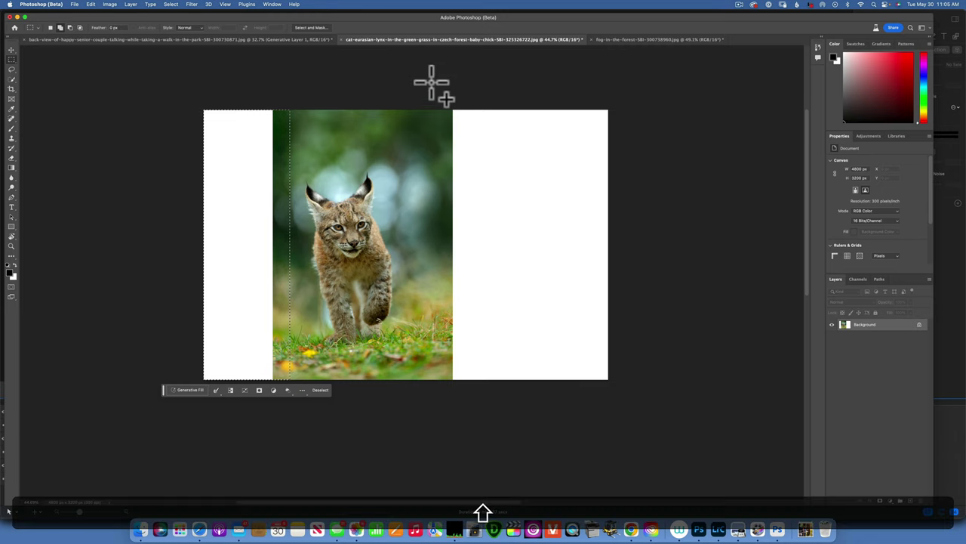
{"action": "left_click_drag", "start_coordinate": [433, 88], "coordinate": [637, 408]}
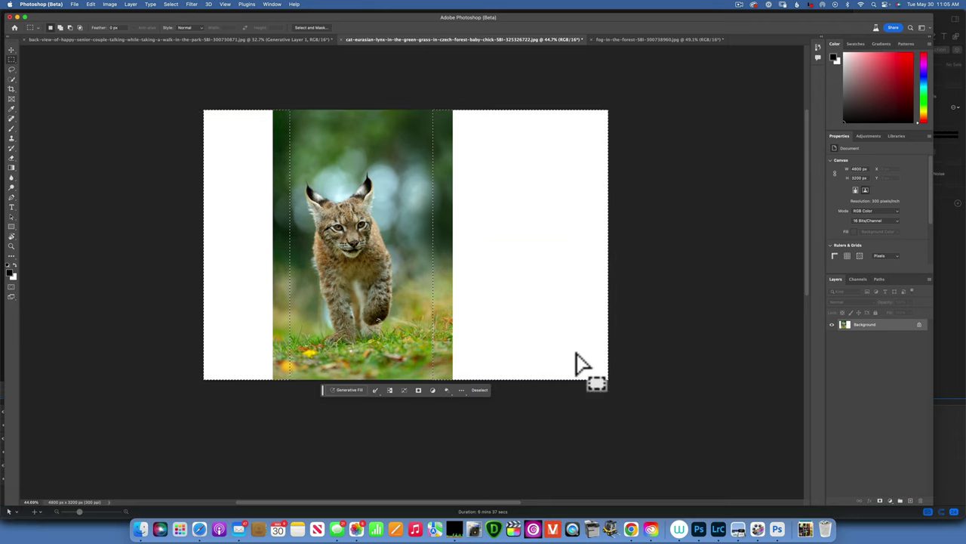
- Generative Fill the selected sides with scenery, then toggle the generated layer to compare
{"action": "left_click", "coordinate": [354, 390]}
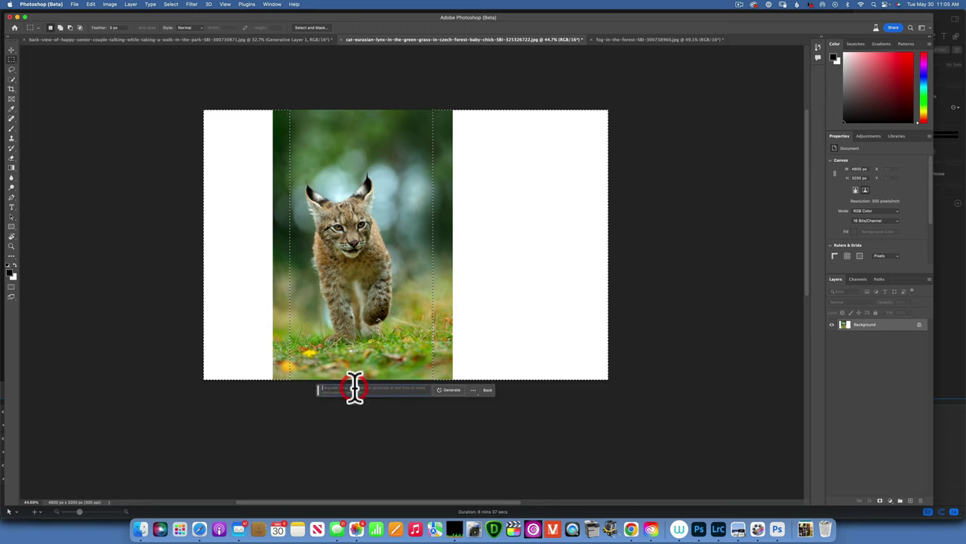
{"action": "left_click", "coordinate": [455, 389]}
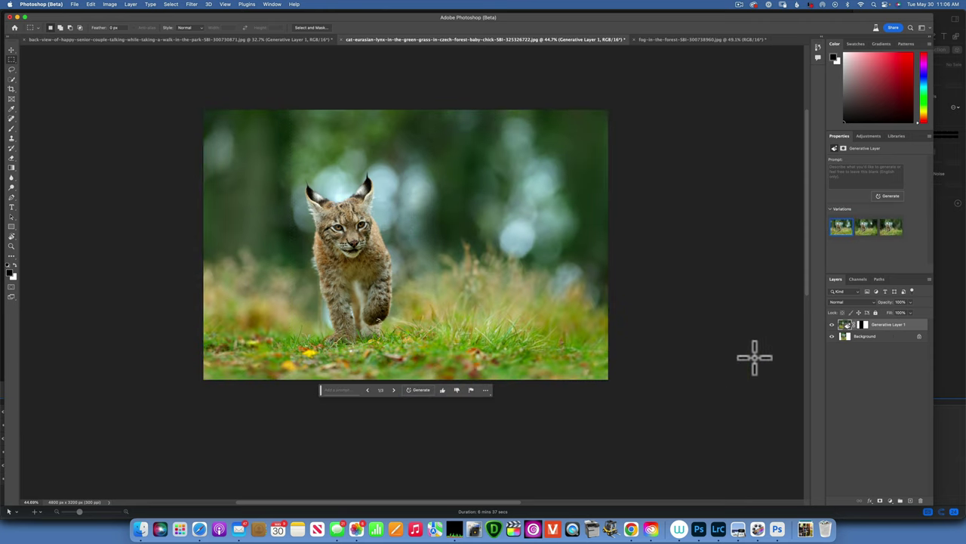
{"action": "left_click", "coordinate": [834, 325]}
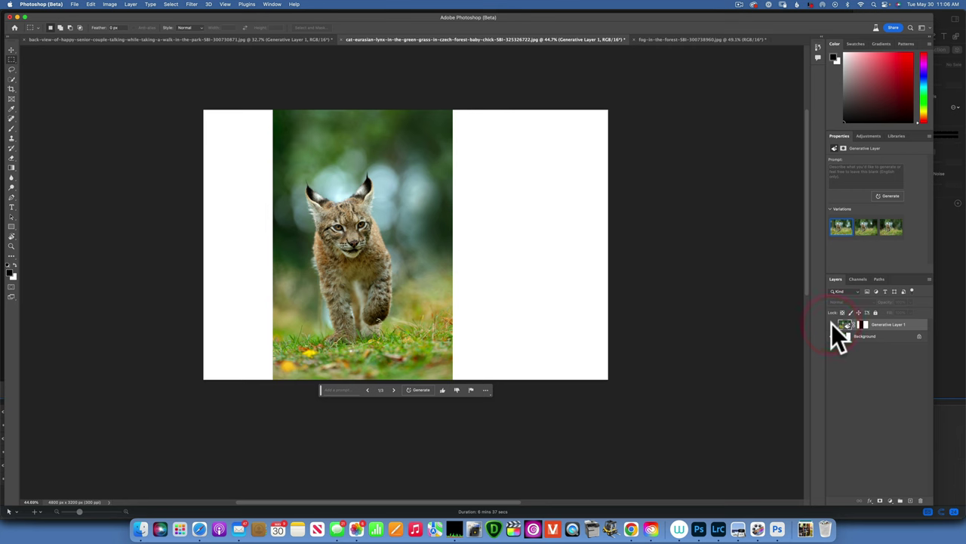
{"action": "left_click", "coordinate": [832, 324]}
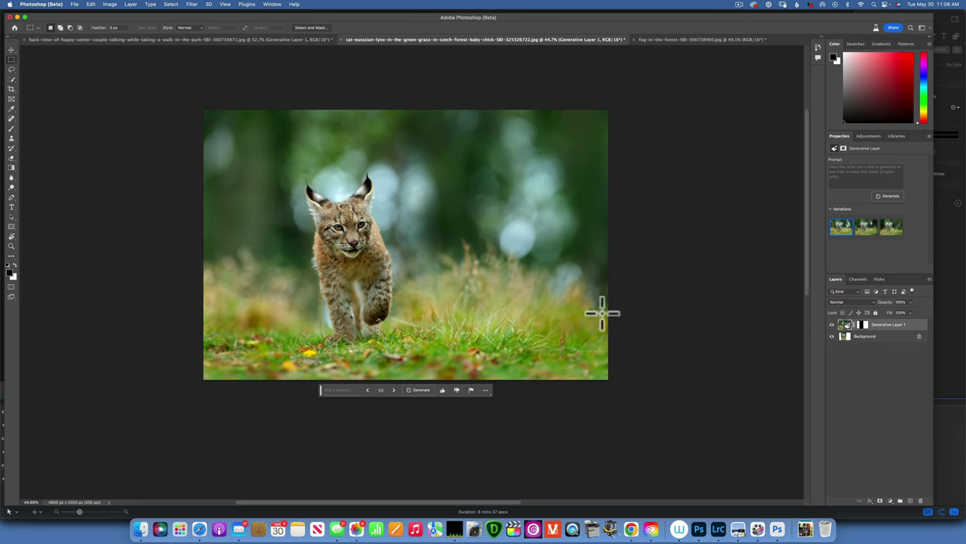
- Bring up the foggy forest document, zoom out and centre the whole photo in the window
{"action": "left_click", "coordinate": [712, 39]}
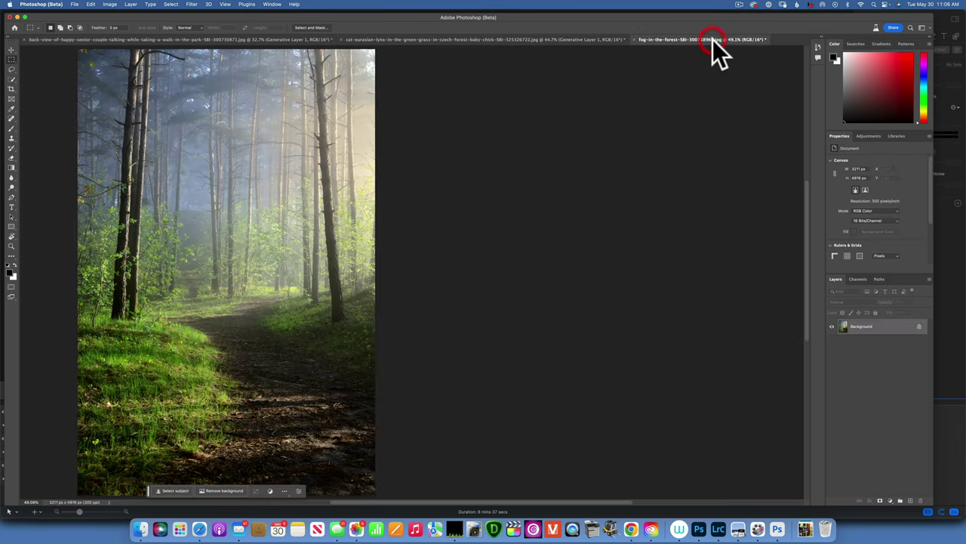
{"action": "key", "text": "z"}
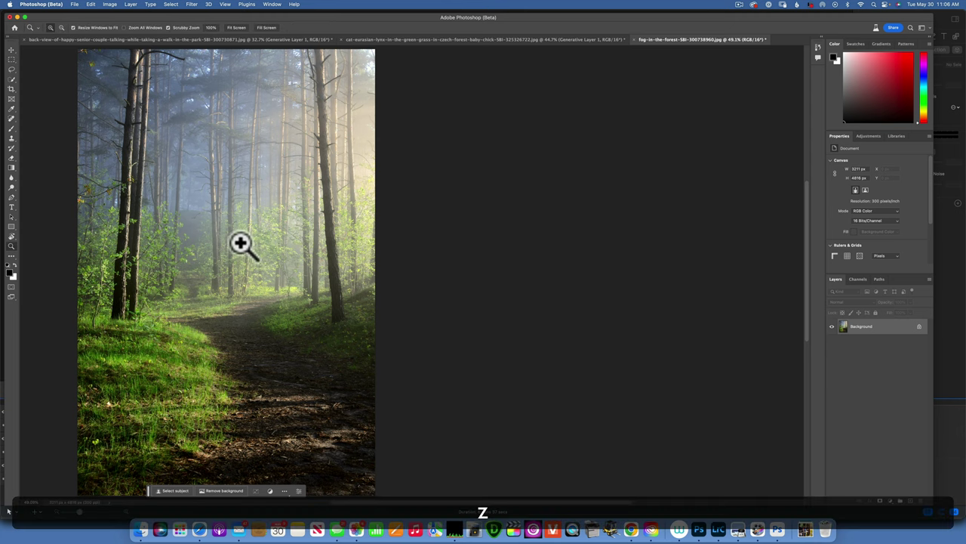
{"action": "left_click", "coordinate": [252, 239], "text": "alt"}
{"action": "key", "text": "m"}
{"action": "left_click", "coordinate": [249, 238]}
{"action": "key", "text": "space"}
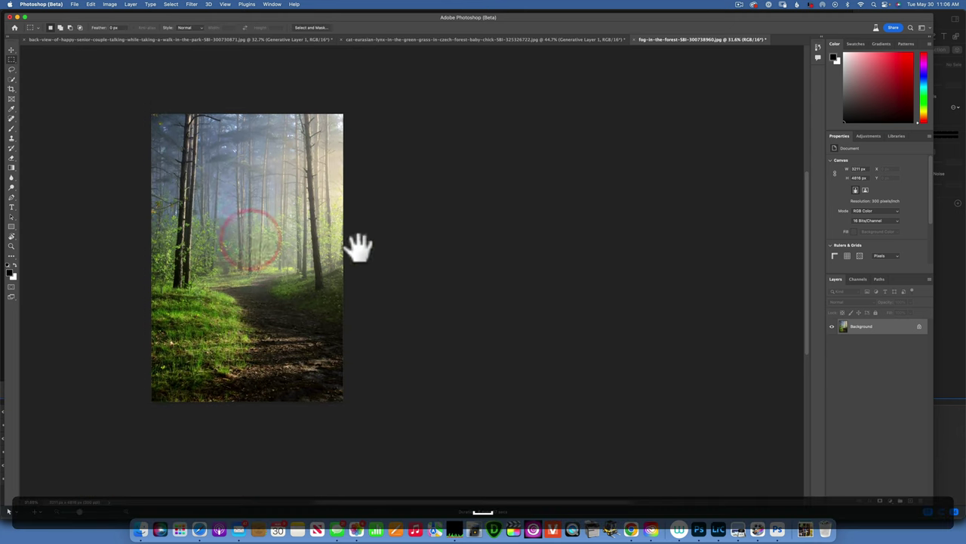
{"action": "left_click_drag", "start_coordinate": [358, 245], "coordinate": [434, 259]}
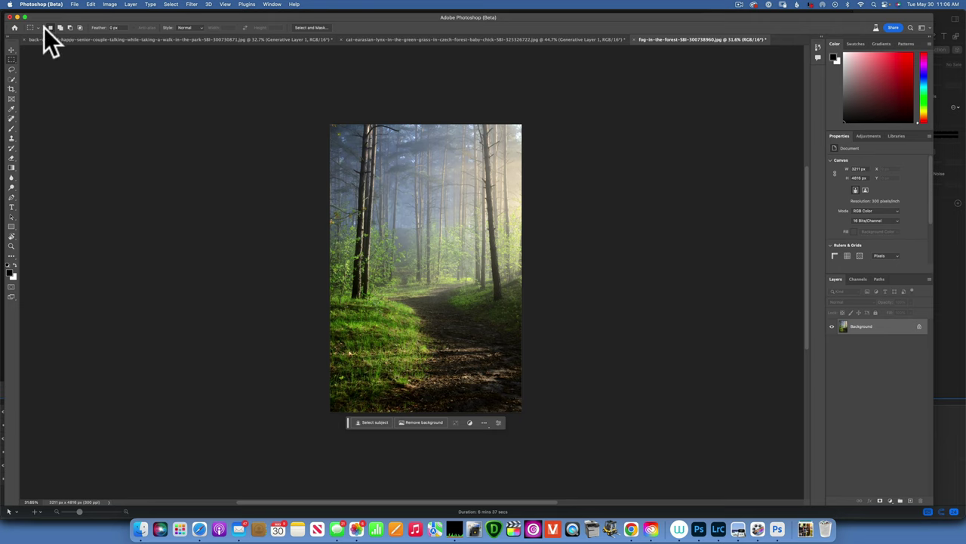
- Crop the forest photo outward at a 2:3 ratio into a 7224 × 4816 px landscape, photo centred
{"action": "left_click", "coordinate": [11, 88]}
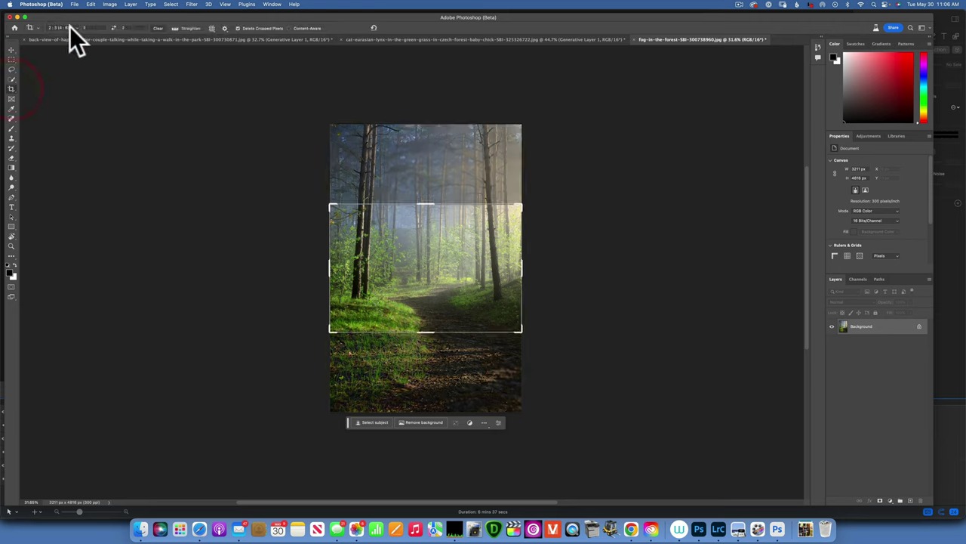
{"action": "left_click", "coordinate": [70, 27]}
{"action": "left_click", "coordinate": [76, 28]}
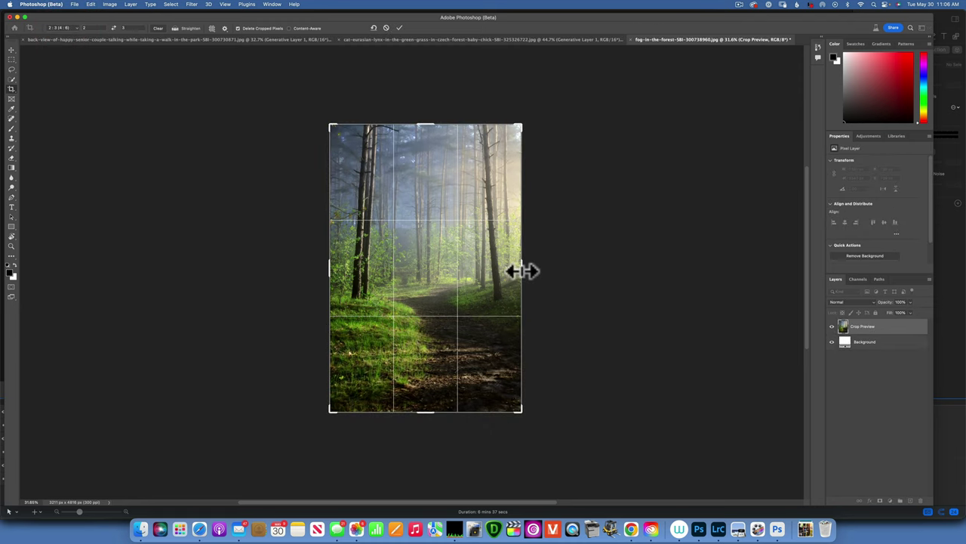
{"action": "left_click_drag", "start_coordinate": [521, 125], "coordinate": [654, 148]}
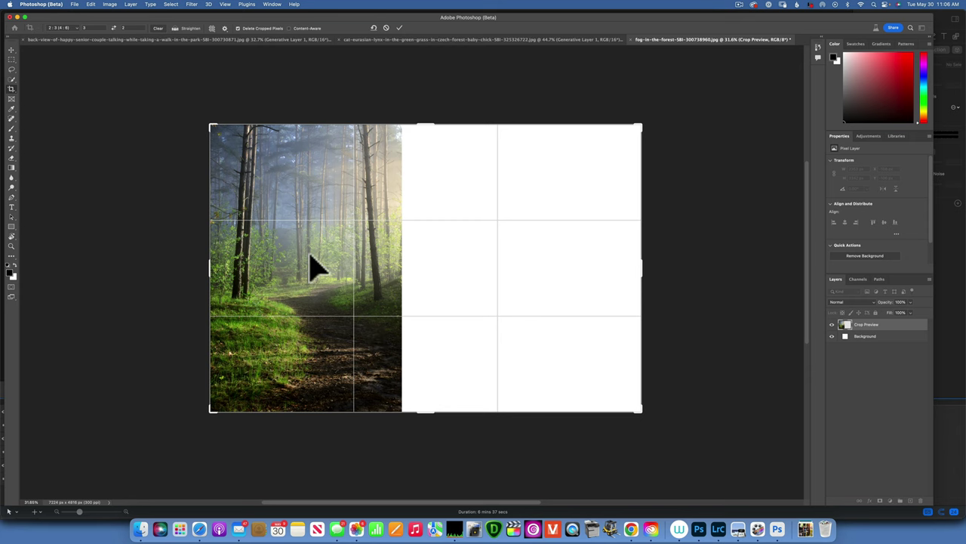
{"action": "left_click_drag", "start_coordinate": [313, 265], "coordinate": [470, 269]}
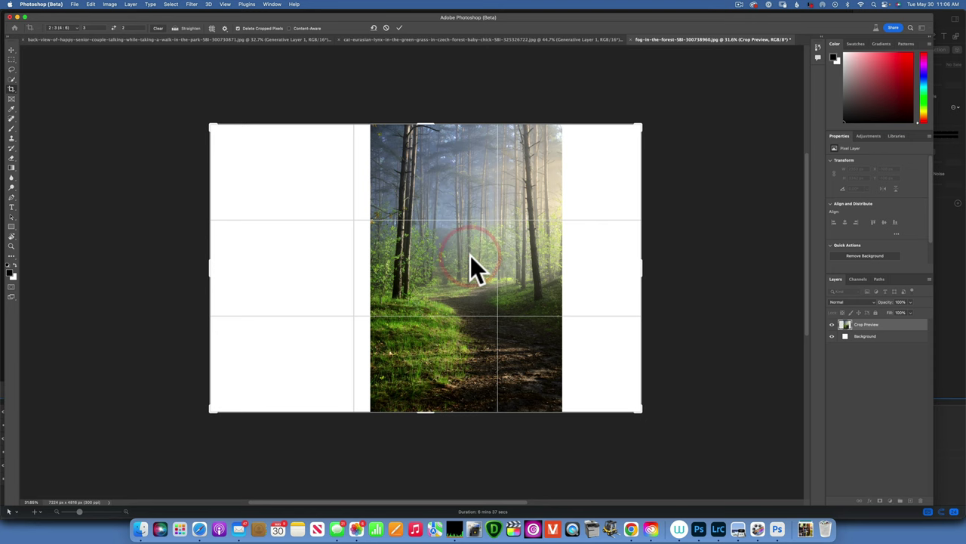
- Commit the crop, select both white side strips, and Generative Fill them with forest scenery
{"action": "left_click", "coordinate": [11, 59]}
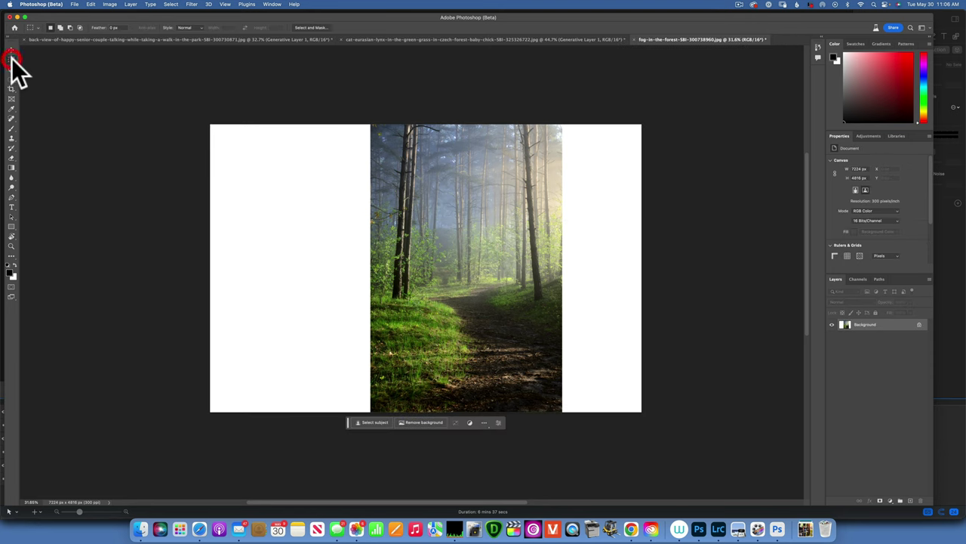
{"action": "left_click_drag", "start_coordinate": [210, 124], "coordinate": [391, 435]}
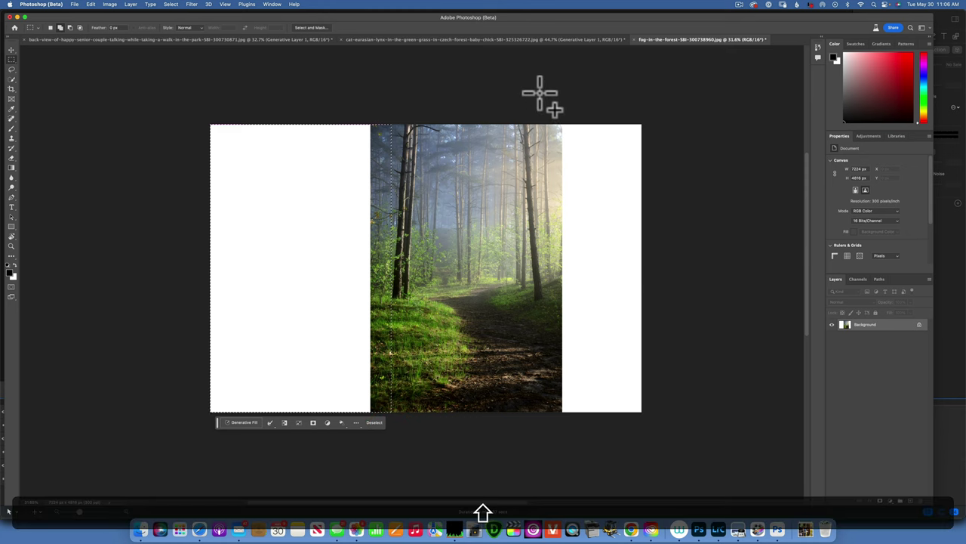
{"action": "left_click_drag", "start_coordinate": [539, 91], "coordinate": [698, 433]}
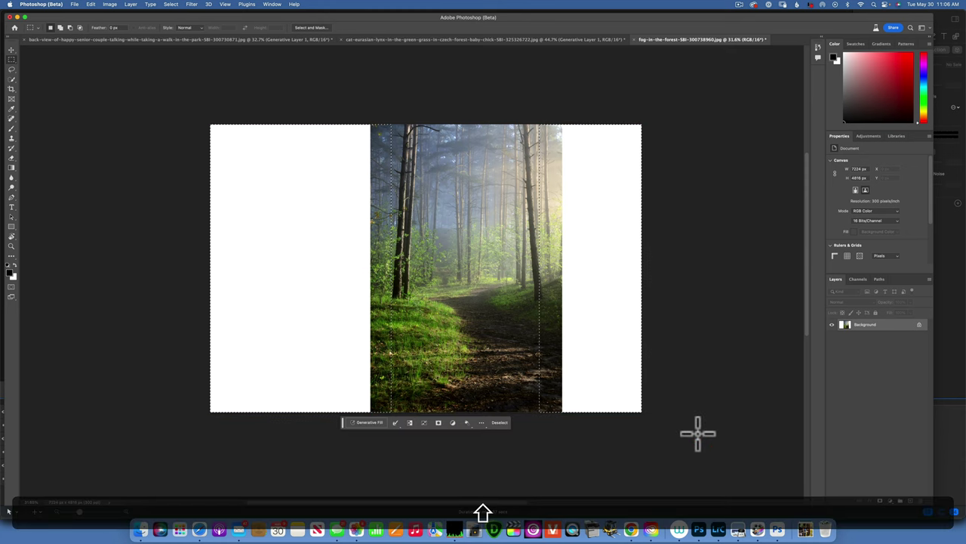
{"action": "left_click", "coordinate": [368, 421]}
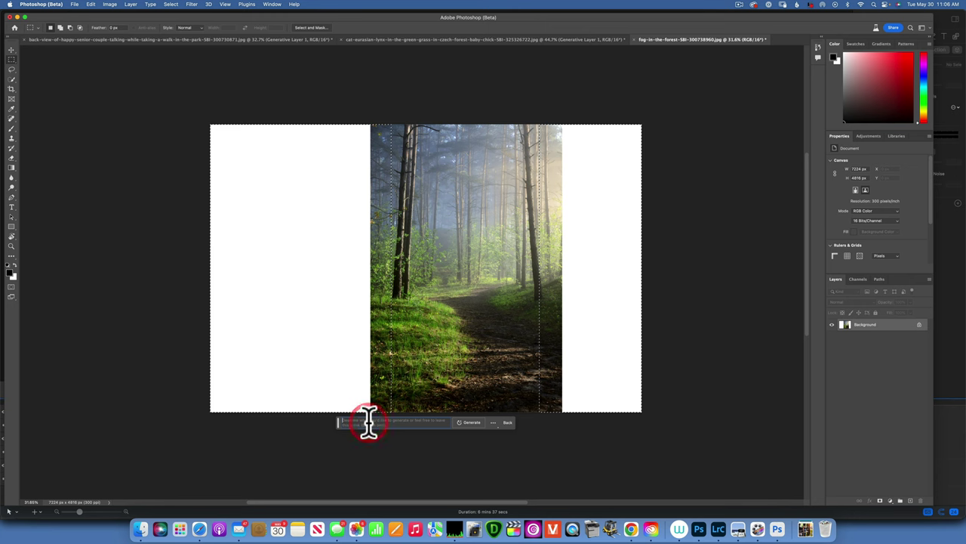
{"action": "left_click", "coordinate": [476, 421]}
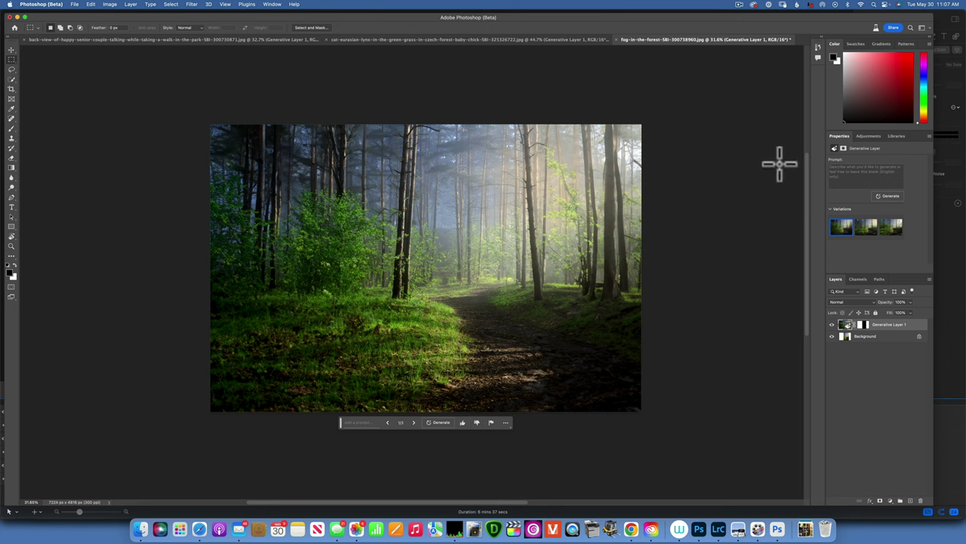
- Preview the second Generative Fill variation, then switch to the third
{"action": "left_click", "coordinate": [866, 226]}
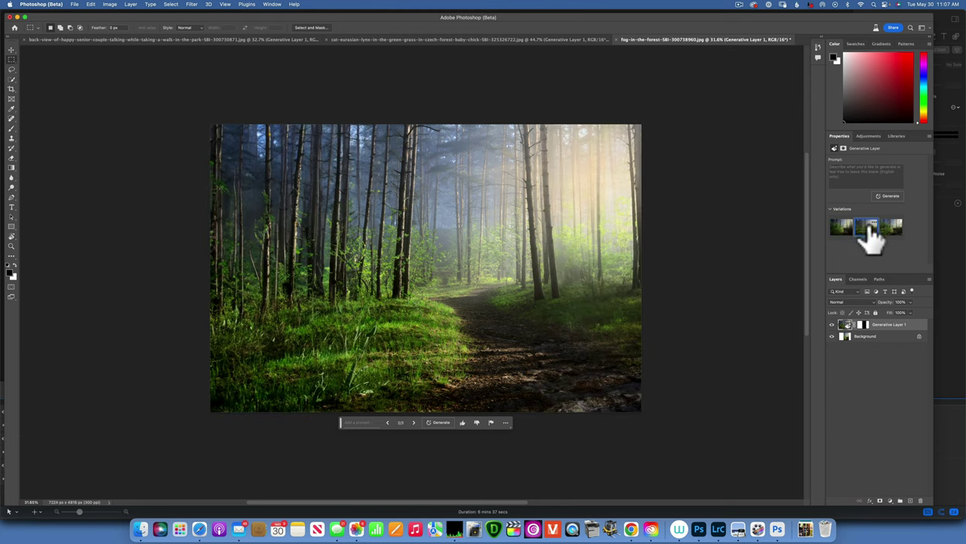
{"action": "left_click", "coordinate": [893, 225]}
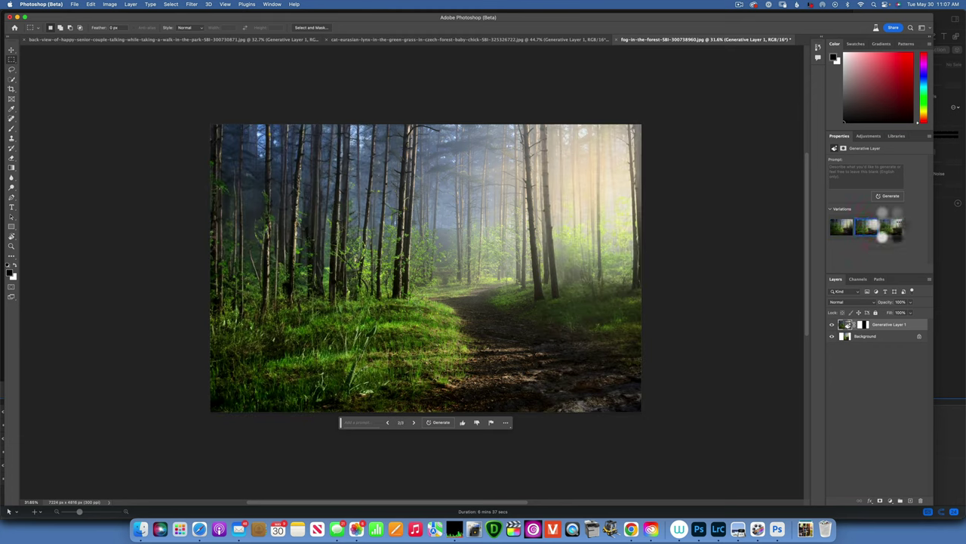